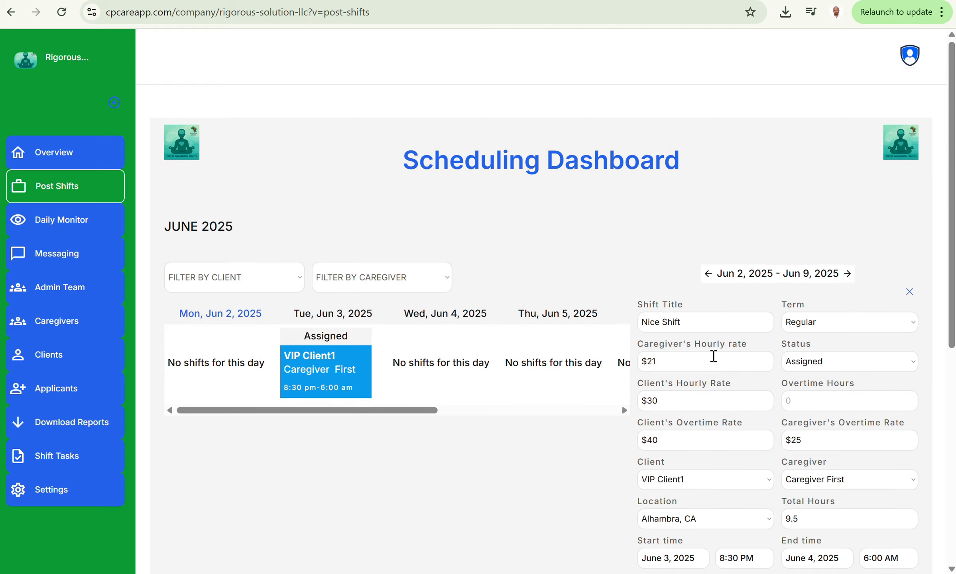
- Change the shift's title to Easy Shift
{"action": "scroll", "coordinate": [715, 356], "scroll_direction": "down", "scroll_amount": 2}
{"action": "left_click", "coordinate": [660, 255]}
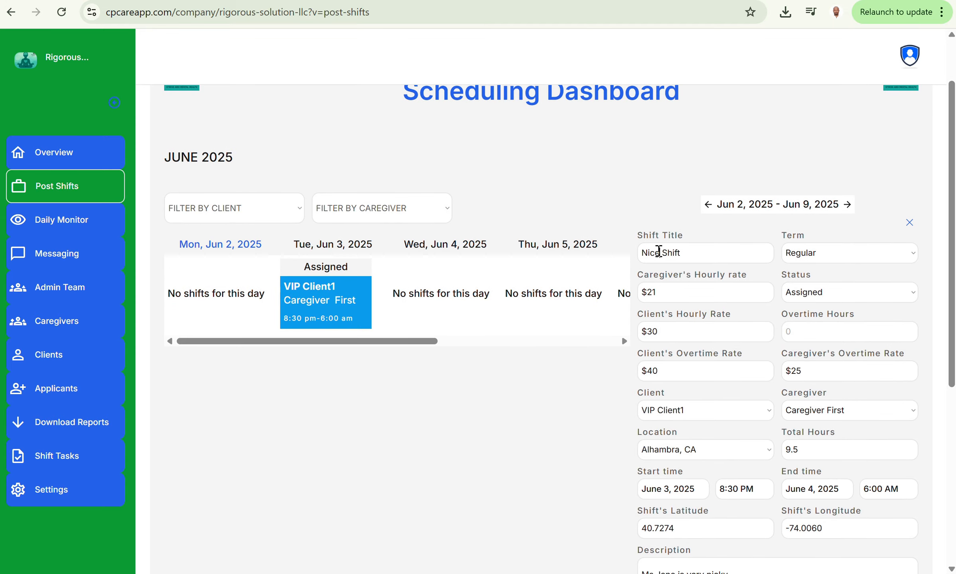
{"action": "key", "text": "BackSpace"}
{"action": "key", "text": "BackSpace"}
{"action": "key", "text": "BackSpace"}
{"action": "key", "text": "BackSpace"}
{"action": "type", "text": "Easy"}
{"action": "left_click", "coordinate": [711, 252]}
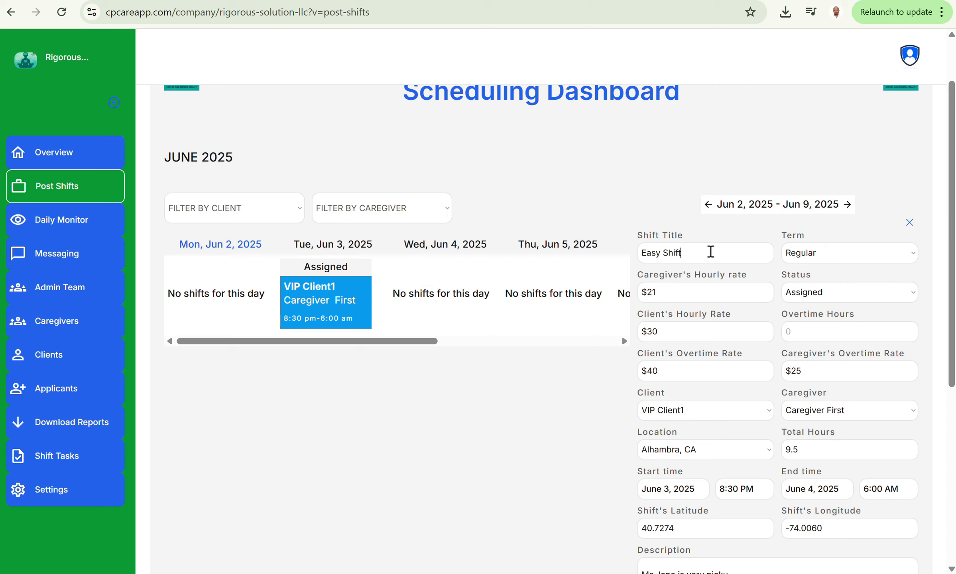
- Try the Holiday term for the shift and return the term to Regular
{"action": "left_click", "coordinate": [827, 255]}
{"action": "left_click", "coordinate": [816, 271]}
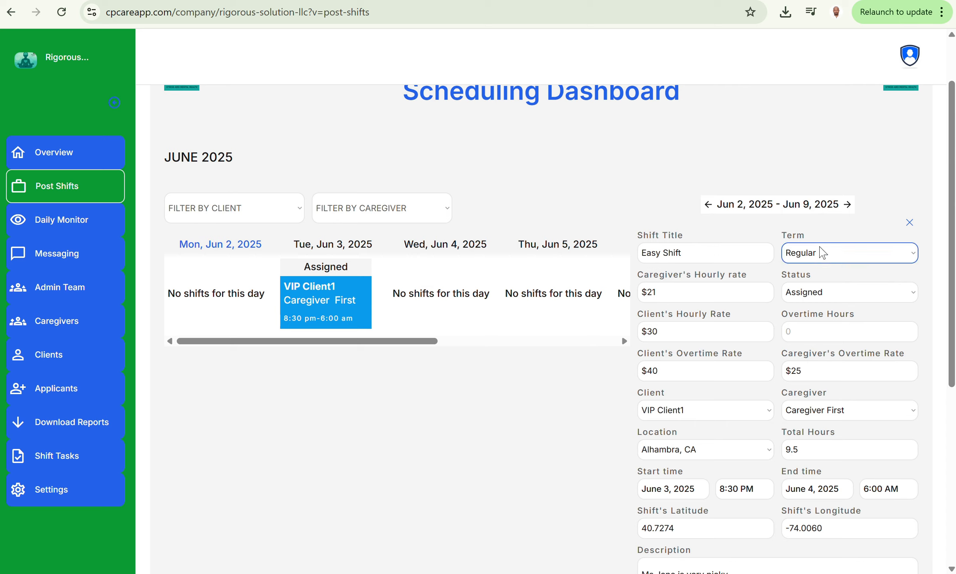
{"action": "left_click", "coordinate": [822, 254]}
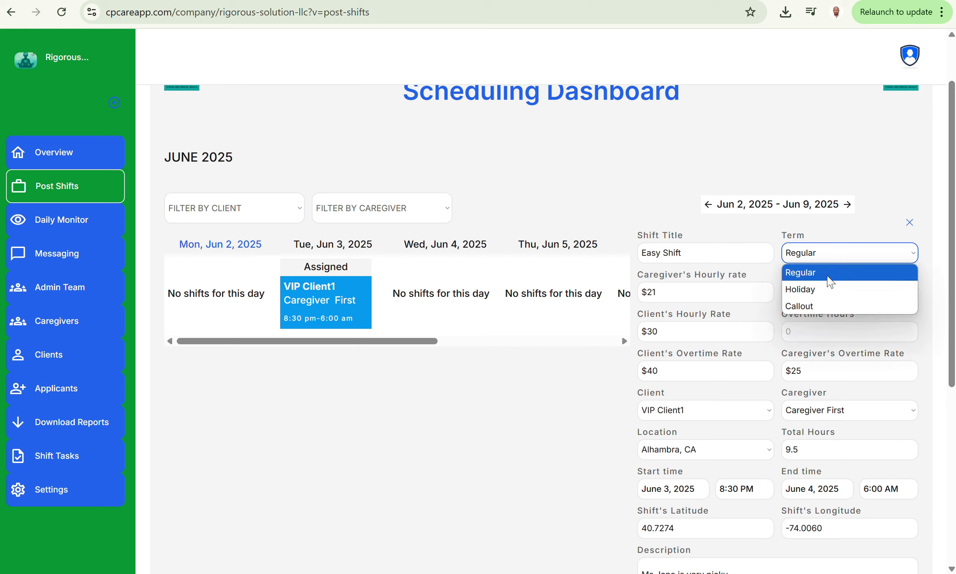
{"action": "left_click", "coordinate": [827, 275]}
{"action": "left_click", "coordinate": [829, 253]}
{"action": "left_click", "coordinate": [832, 253]}
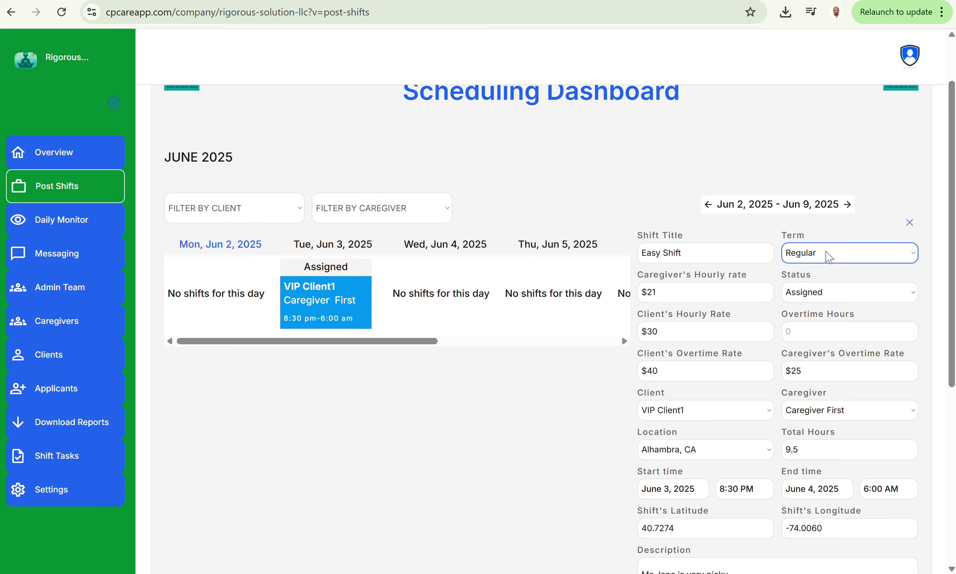
{"action": "left_click", "coordinate": [828, 256]}
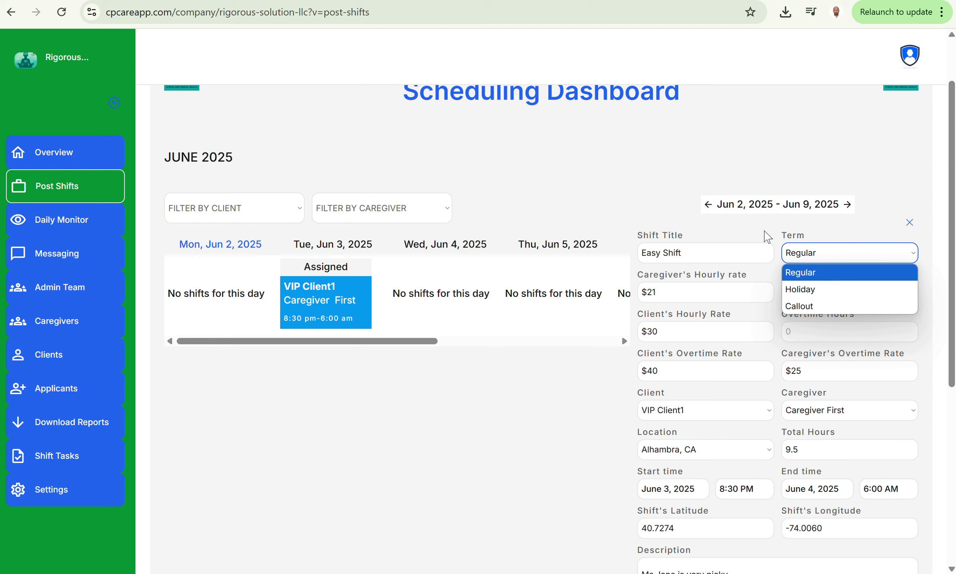
{"action": "left_click", "coordinate": [809, 293]}
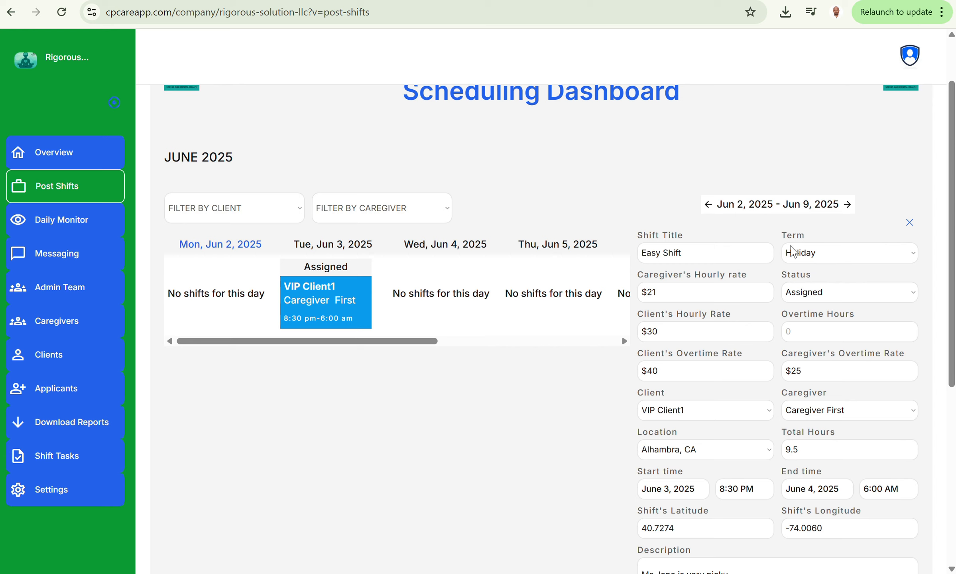
{"action": "left_click", "coordinate": [822, 249]}
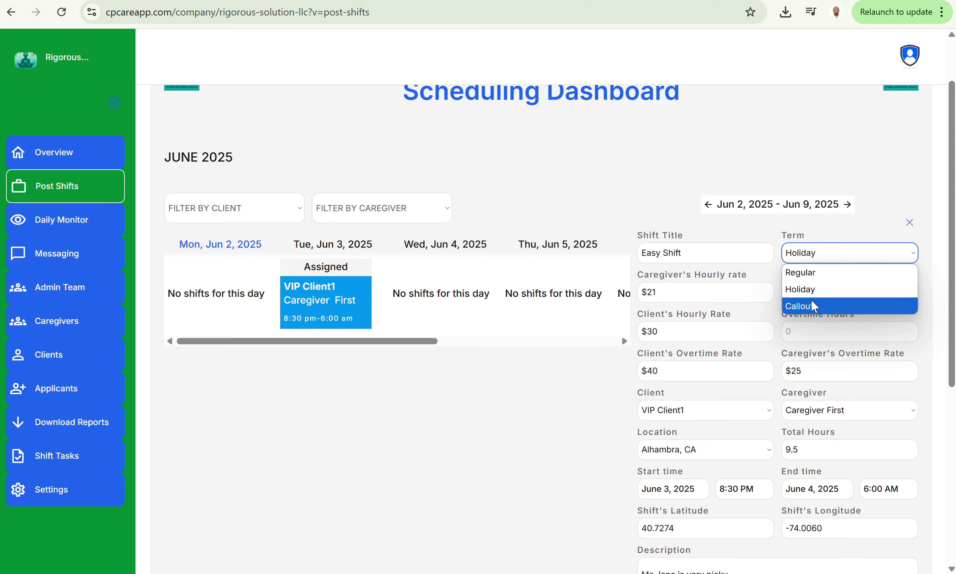
{"action": "left_click", "coordinate": [816, 259]}
{"action": "left_click", "coordinate": [825, 253]}
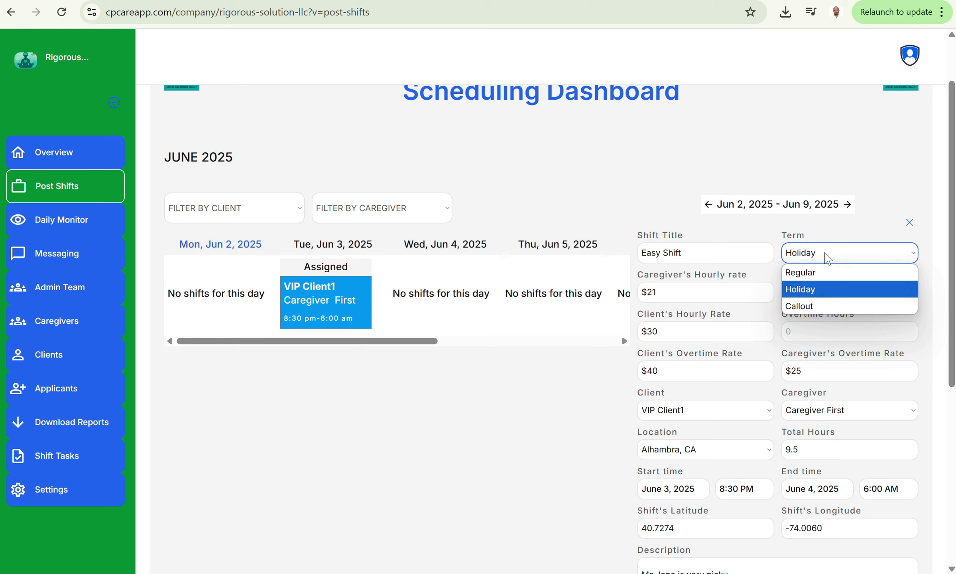
{"action": "left_click", "coordinate": [812, 269]}
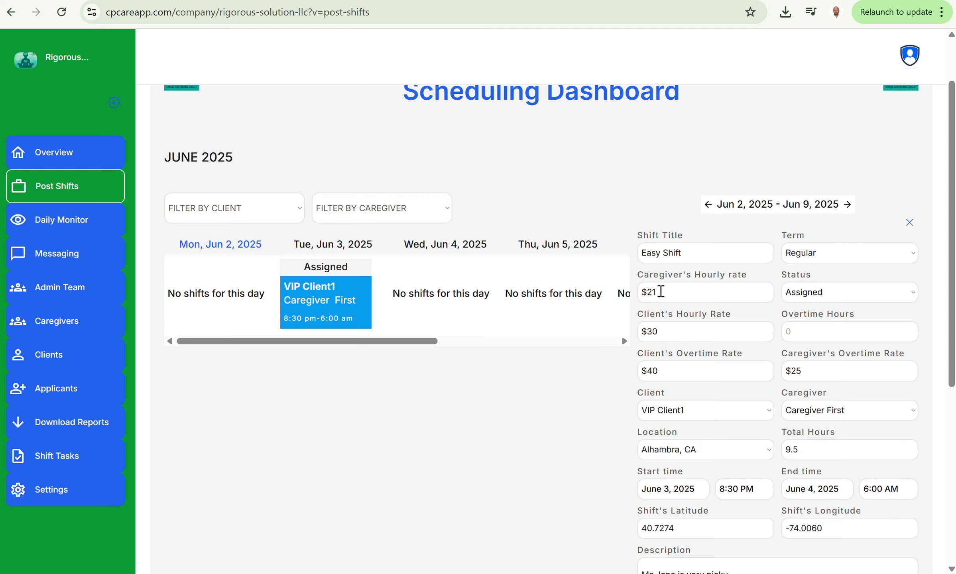
- Set the caregiver's hourly rate to $20
{"action": "key", "text": "BackSpace"}
{"action": "type", "text": "0"}
- Try the Open and Serviced statuses for the shift and return the status to Assigned
{"action": "left_click", "coordinate": [854, 295]}
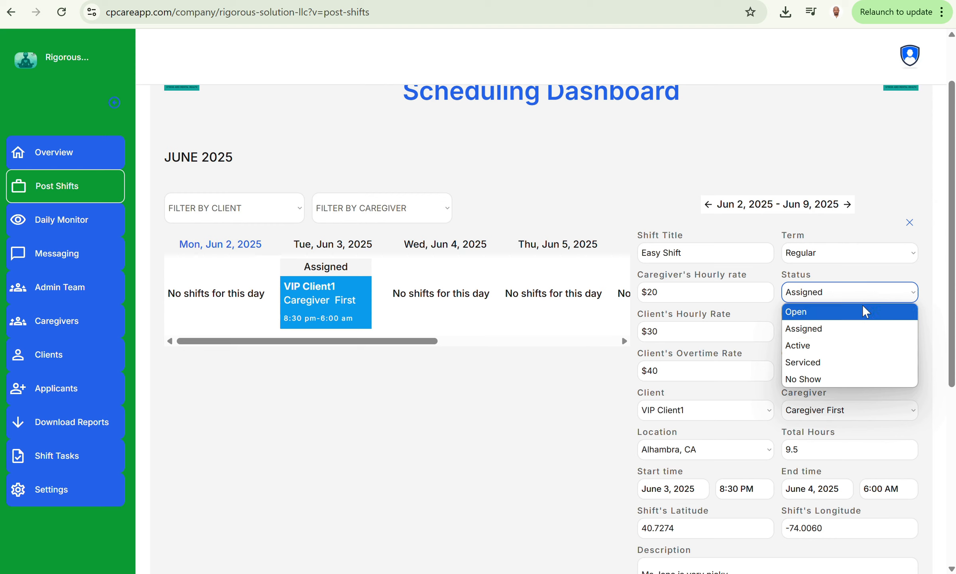
{"action": "left_click", "coordinate": [808, 314]}
{"action": "left_click", "coordinate": [816, 294]}
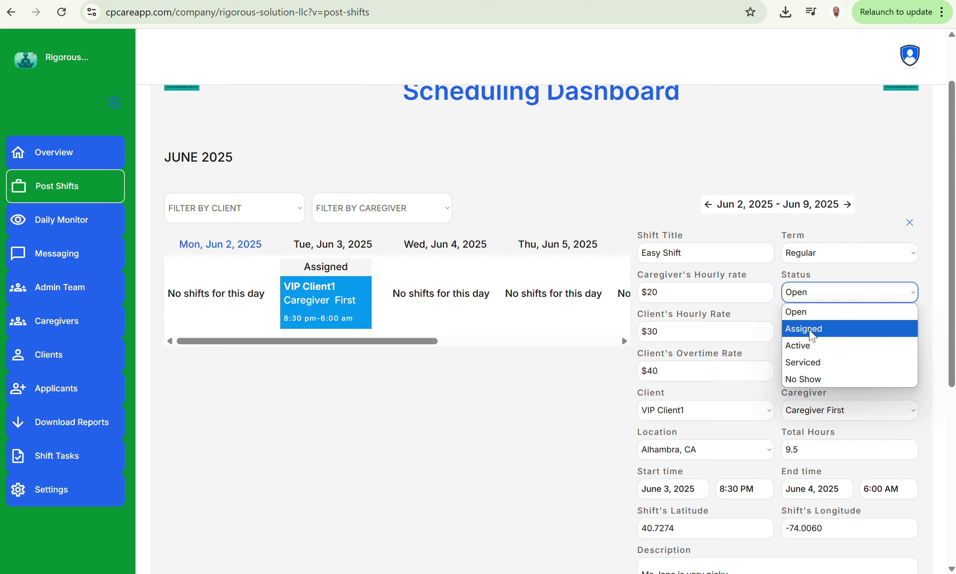
{"action": "left_click", "coordinate": [812, 334]}
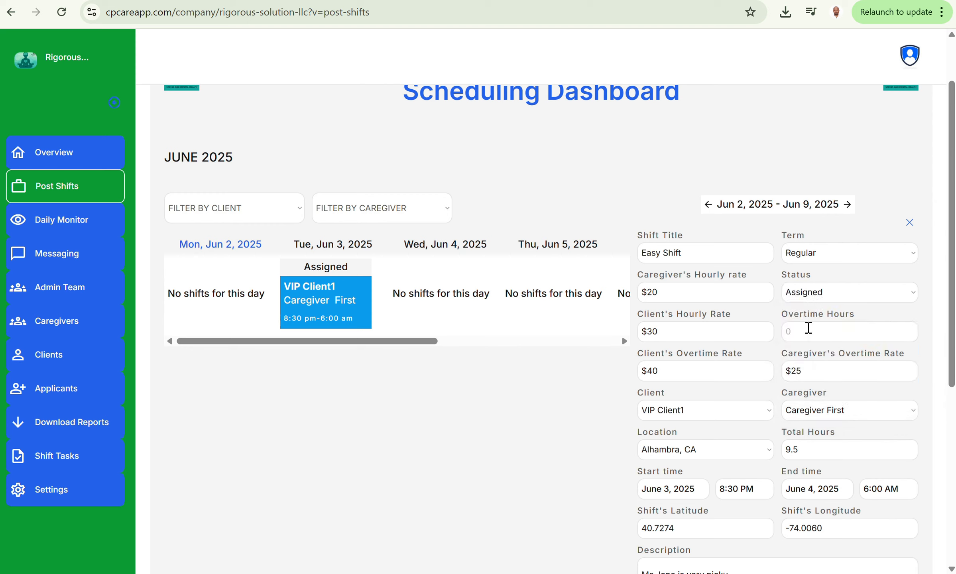
{"action": "left_click", "coordinate": [823, 296]}
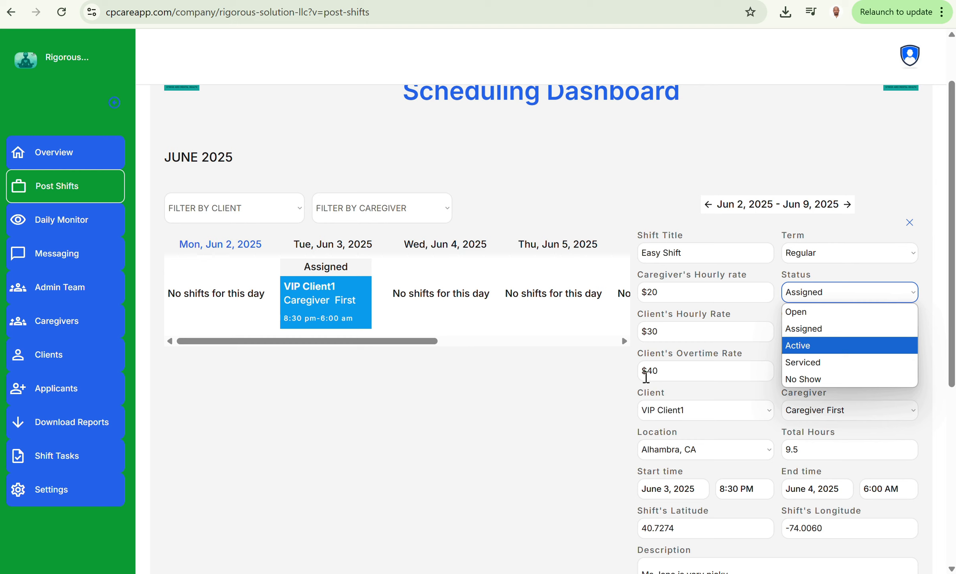
{"action": "left_click", "coordinate": [807, 363]}
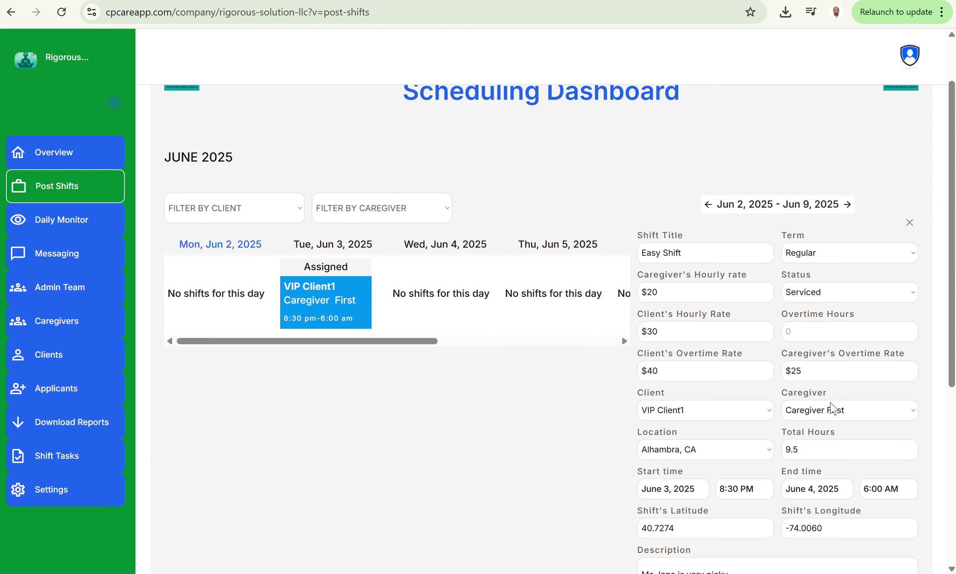
{"action": "left_click", "coordinate": [820, 295]}
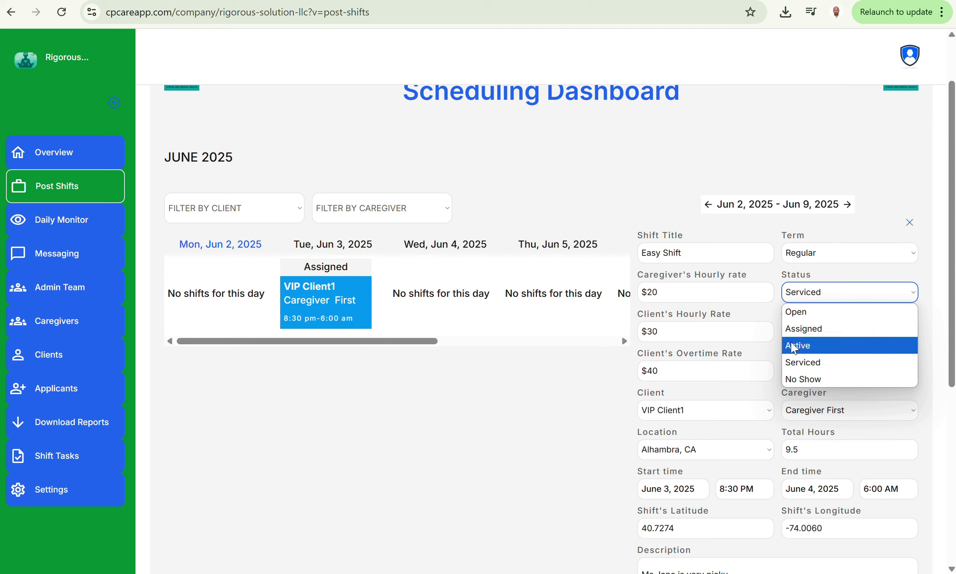
{"action": "left_click", "coordinate": [763, 313]}
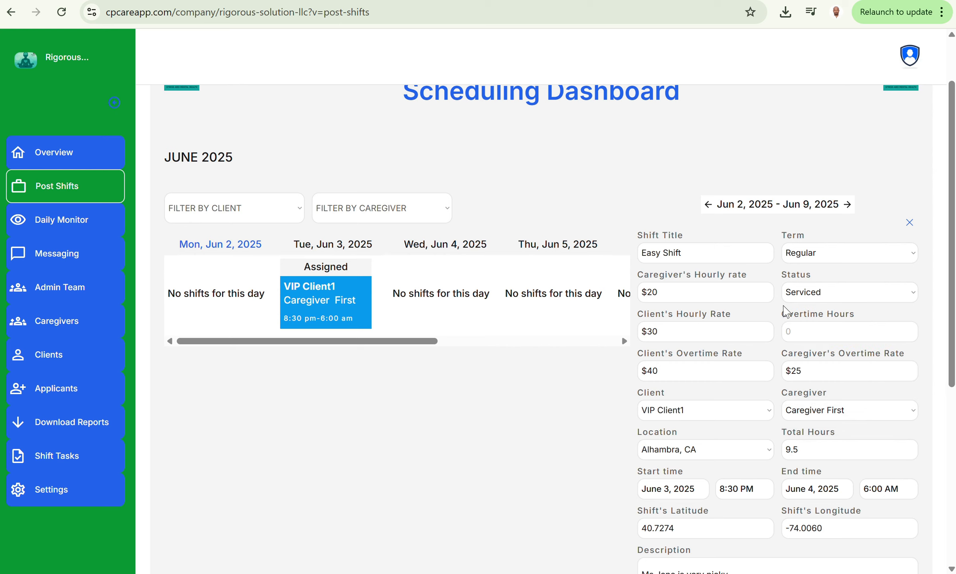
{"action": "left_click", "coordinate": [815, 292]}
{"action": "left_click", "coordinate": [797, 328]}
- Set the caregiver's overtime rate to $23
{"action": "left_click", "coordinate": [696, 376]}
{"action": "left_click", "coordinate": [840, 369]}
- Choose VIP Client1 as the shift's client and Caregiver First as its caregiver
{"action": "left_click", "coordinate": [705, 410]}
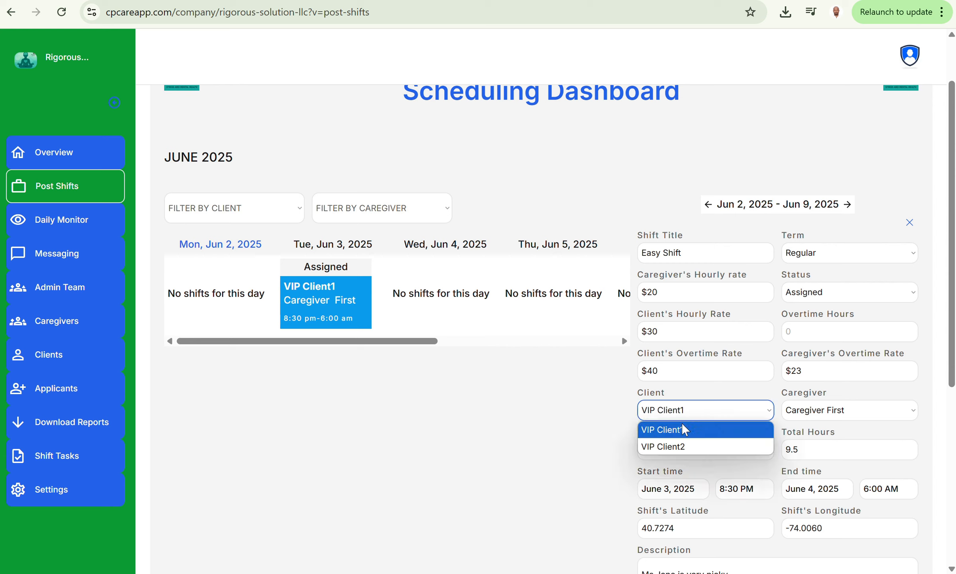
{"action": "left_click", "coordinate": [678, 434]}
{"action": "left_click", "coordinate": [690, 410]}
{"action": "left_click", "coordinate": [671, 432]}
{"action": "left_click", "coordinate": [699, 414]}
{"action": "left_click", "coordinate": [723, 429]}
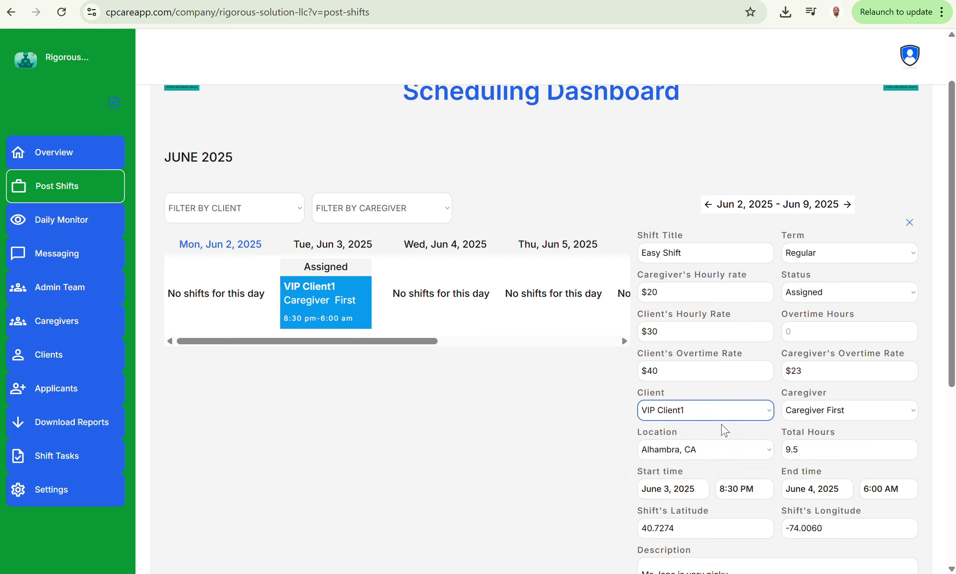
{"action": "left_click", "coordinate": [847, 412]}
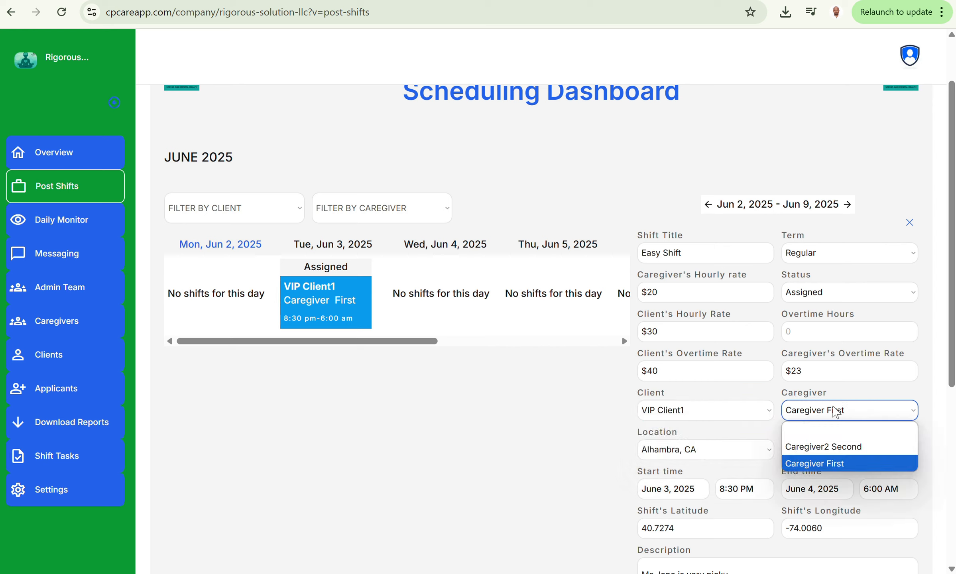
{"action": "left_click", "coordinate": [830, 464]}
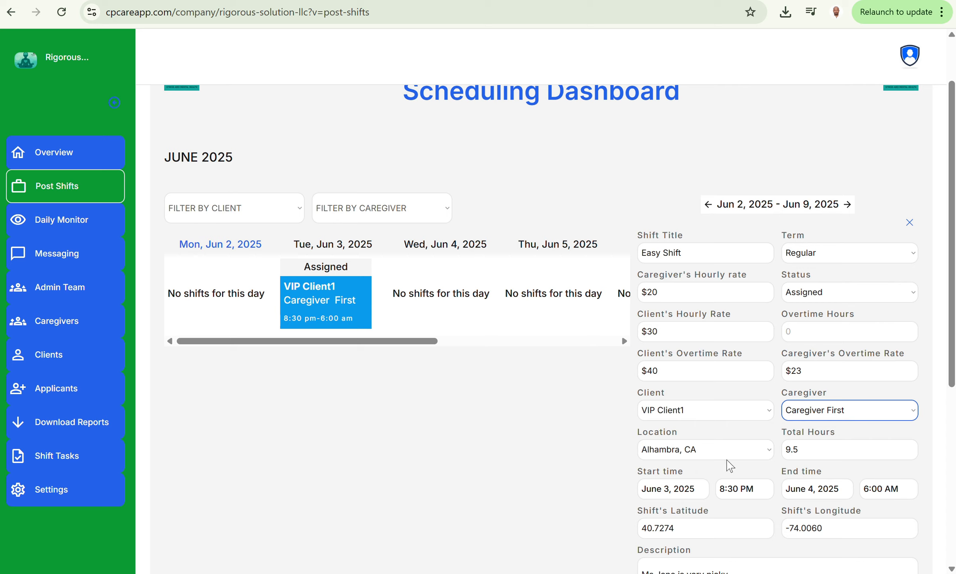
- Set the shift's location to Beverly Hills, CA and its start to June 2, 2025 at 9:00 PM
{"action": "left_click", "coordinate": [710, 443]}
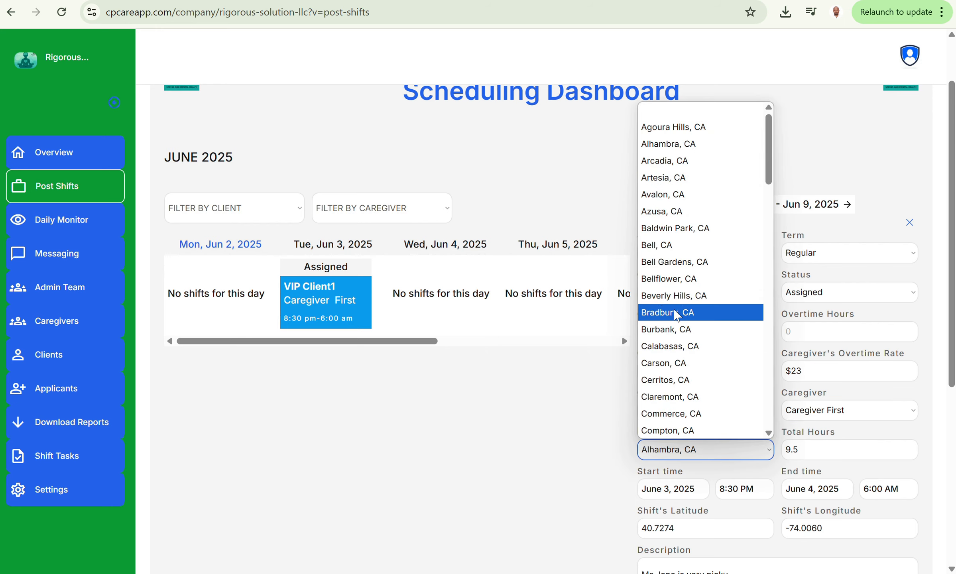
{"action": "left_click", "coordinate": [672, 296]}
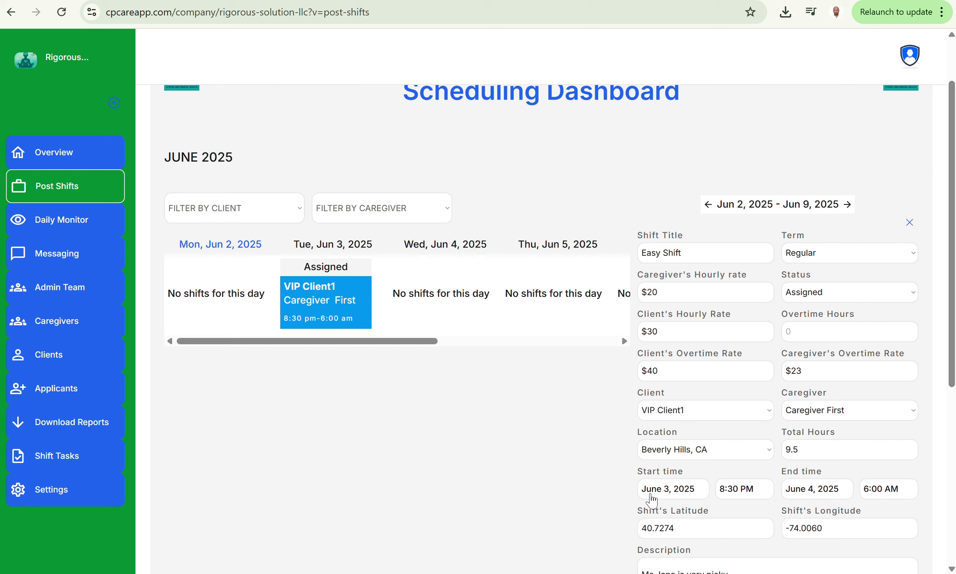
{"action": "left_click", "coordinate": [682, 492]}
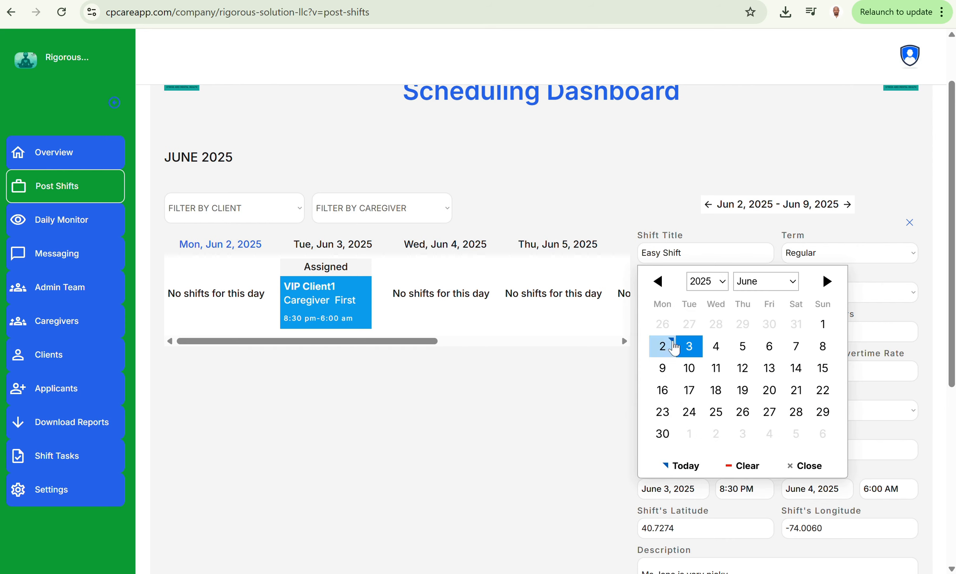
{"action": "left_click", "coordinate": [662, 346]}
{"action": "left_click", "coordinate": [731, 489]}
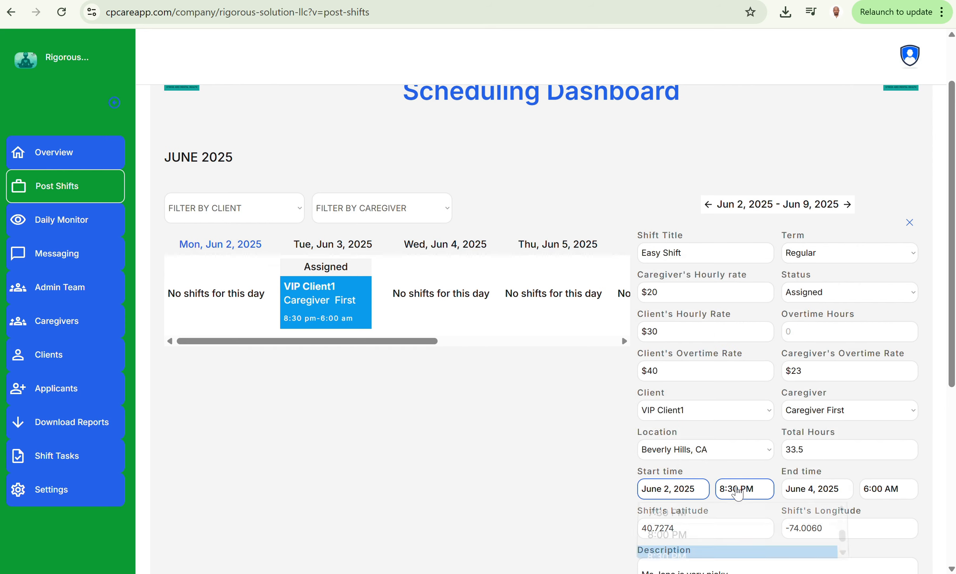
{"action": "left_click", "coordinate": [692, 199]}
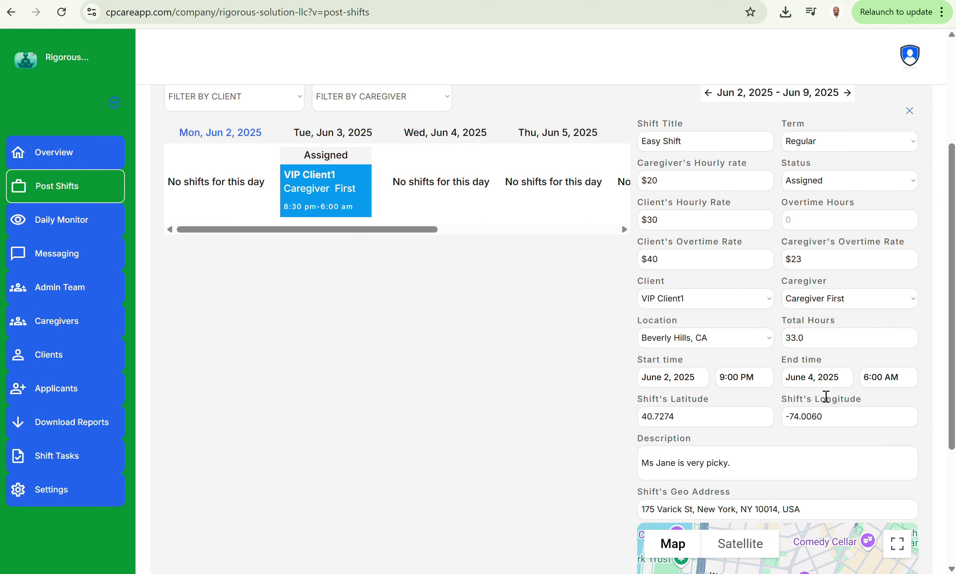
- Set the shift's end to June 3, 2025 at 12:00 AM
{"action": "left_click", "coordinate": [890, 377]}
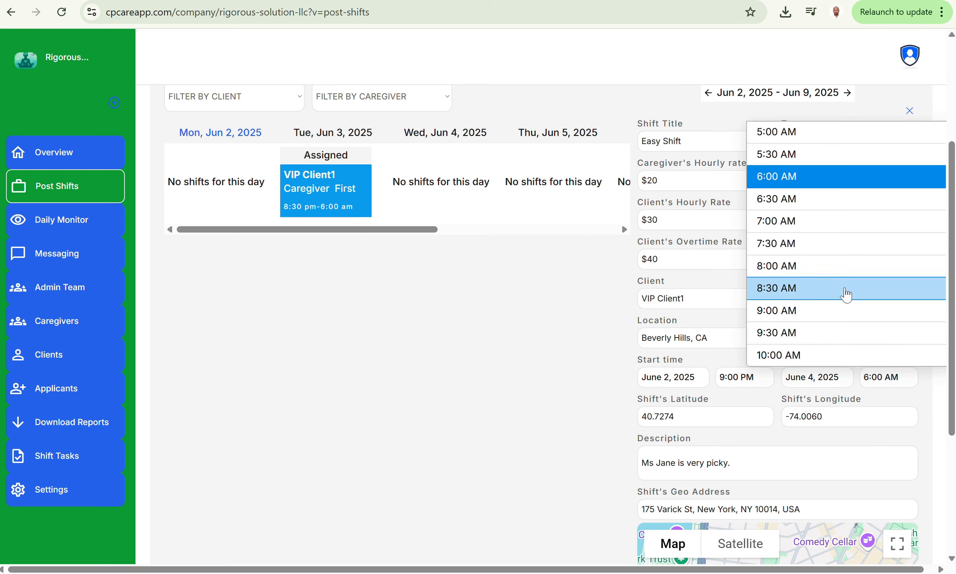
{"action": "scroll", "coordinate": [829, 233], "scroll_direction": "up", "scroll_amount": 10}
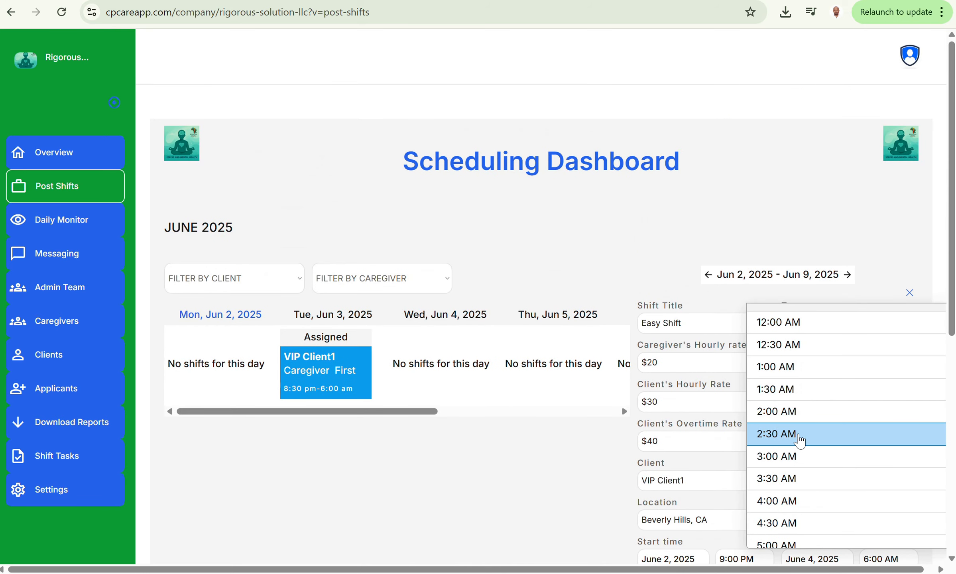
{"action": "left_click", "coordinate": [787, 331]}
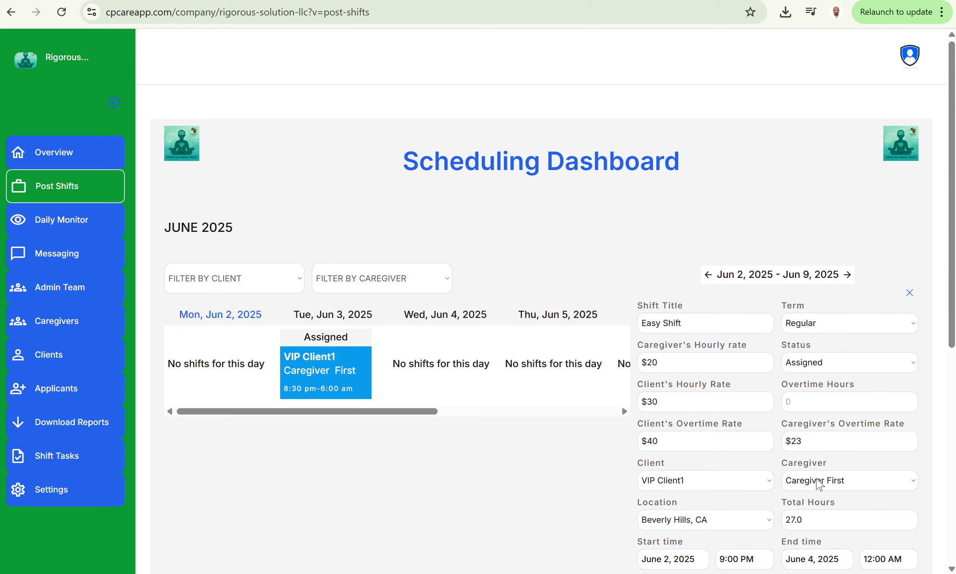
{"action": "scroll", "coordinate": [816, 484], "scroll_direction": "down", "scroll_amount": 2}
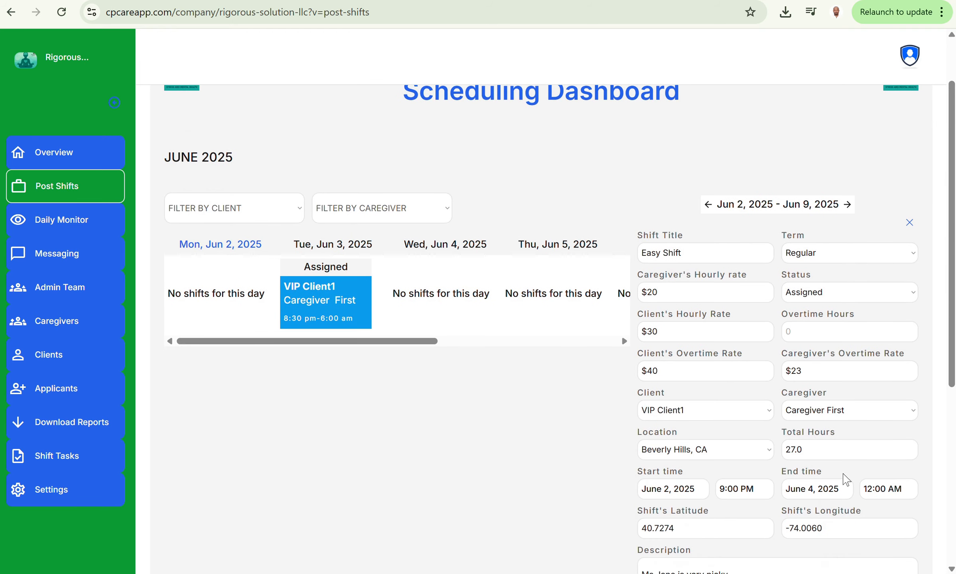
{"action": "left_click", "coordinate": [820, 496]}
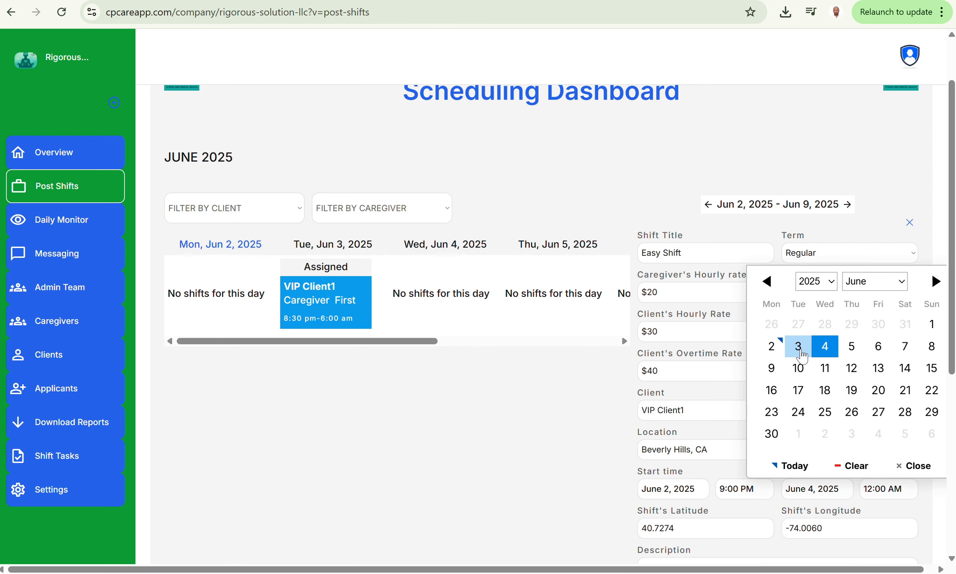
{"action": "left_click", "coordinate": [802, 352]}
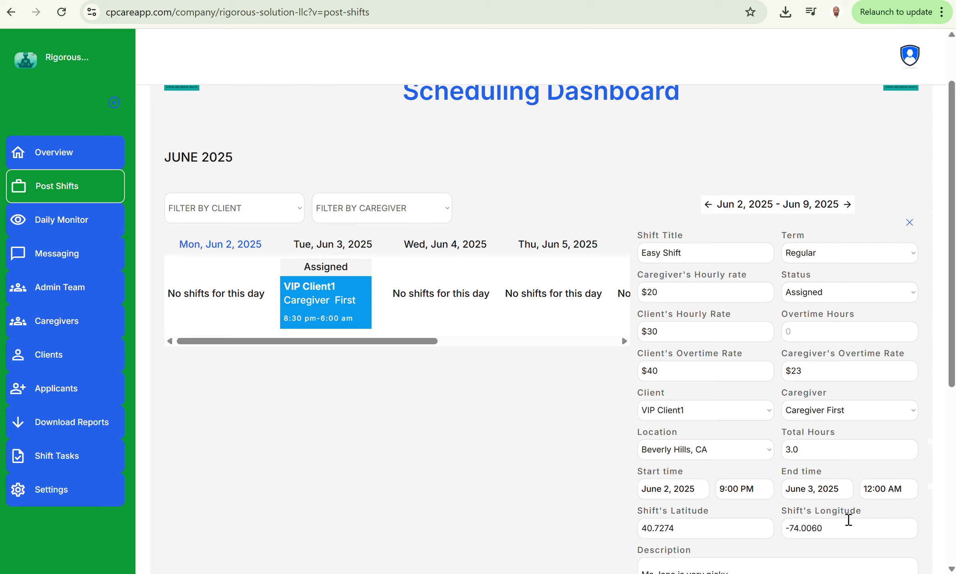
- Set the shift's end time on June 3, 2025 to 4:00 AM
{"action": "left_click", "coordinate": [877, 490]}
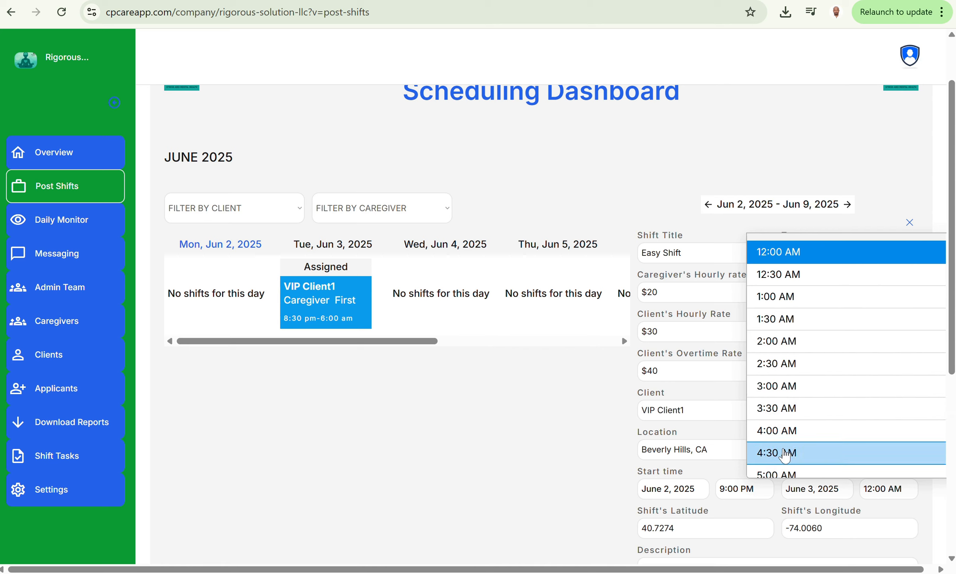
{"action": "left_click", "coordinate": [783, 453]}
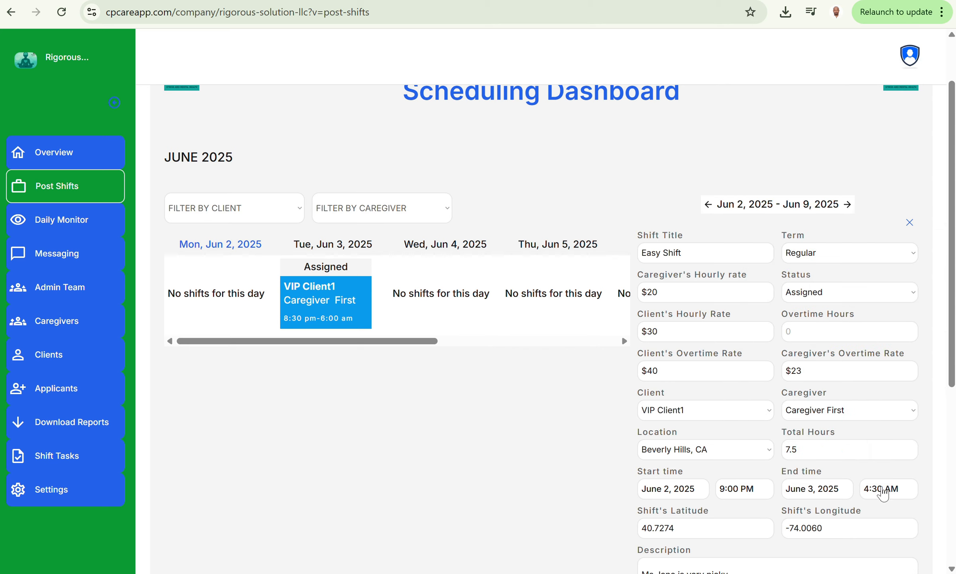
{"action": "left_click", "coordinate": [880, 492]}
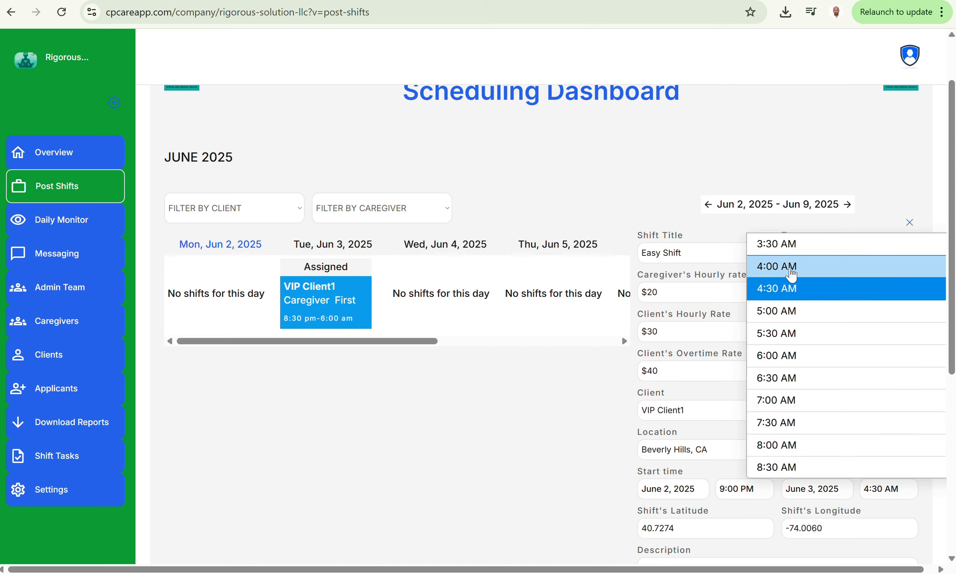
{"action": "left_click", "coordinate": [793, 271]}
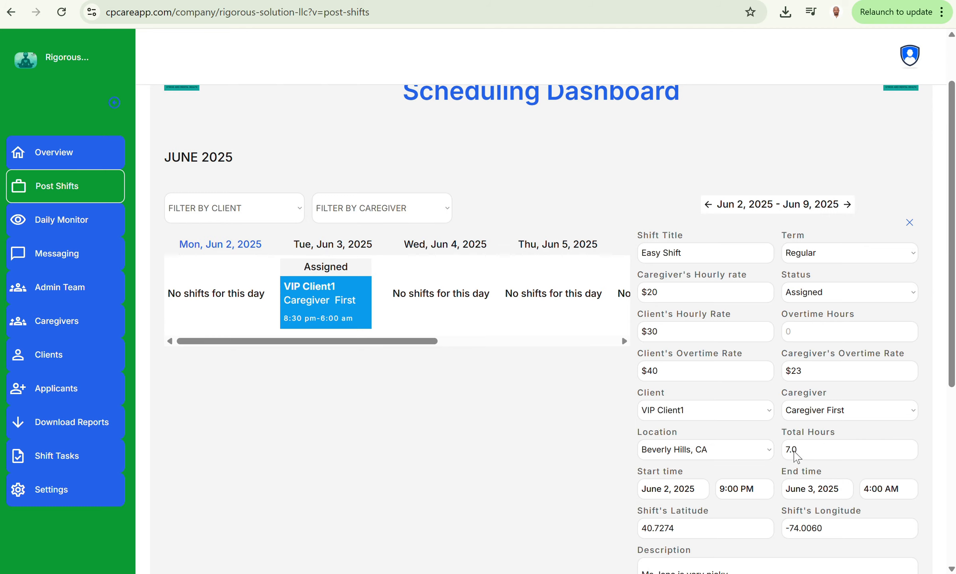
- Move the shift's geo location on the map to the street corner just beside Film Forum
{"action": "scroll", "coordinate": [796, 446], "scroll_direction": "down", "scroll_amount": 5}
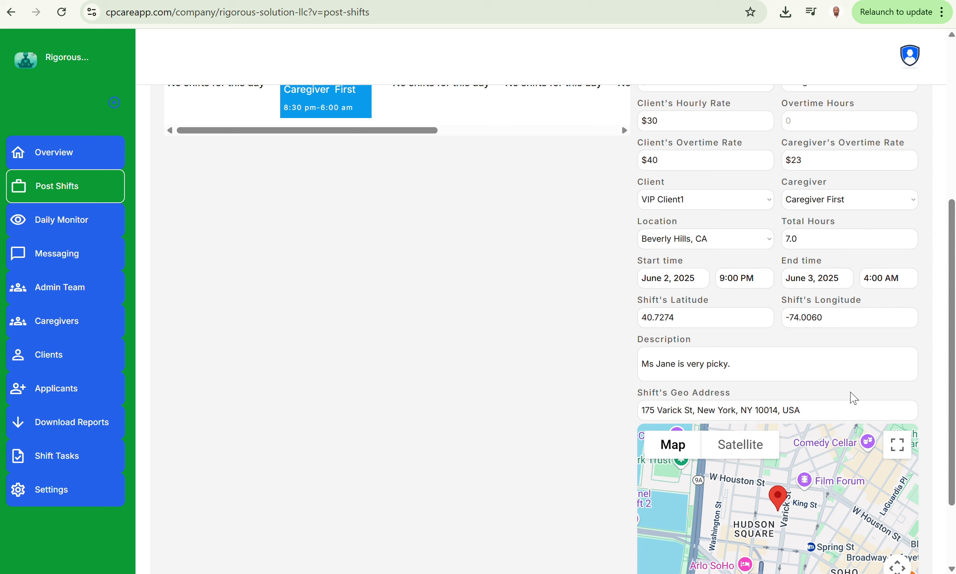
{"action": "scroll", "coordinate": [851, 398], "scroll_direction": "down", "scroll_amount": 3}
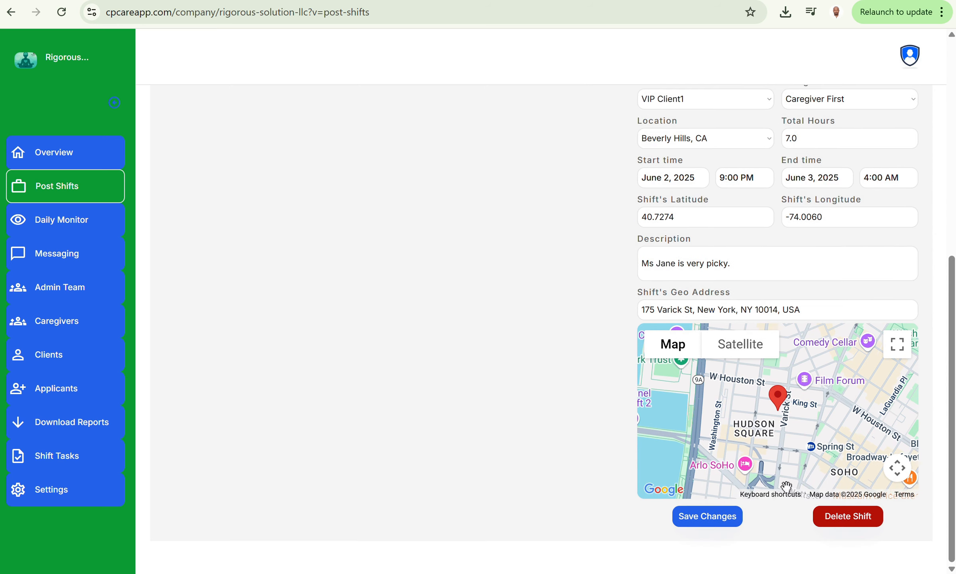
{"action": "scroll", "coordinate": [807, 379], "scroll_direction": "up", "scroll_amount": 4}
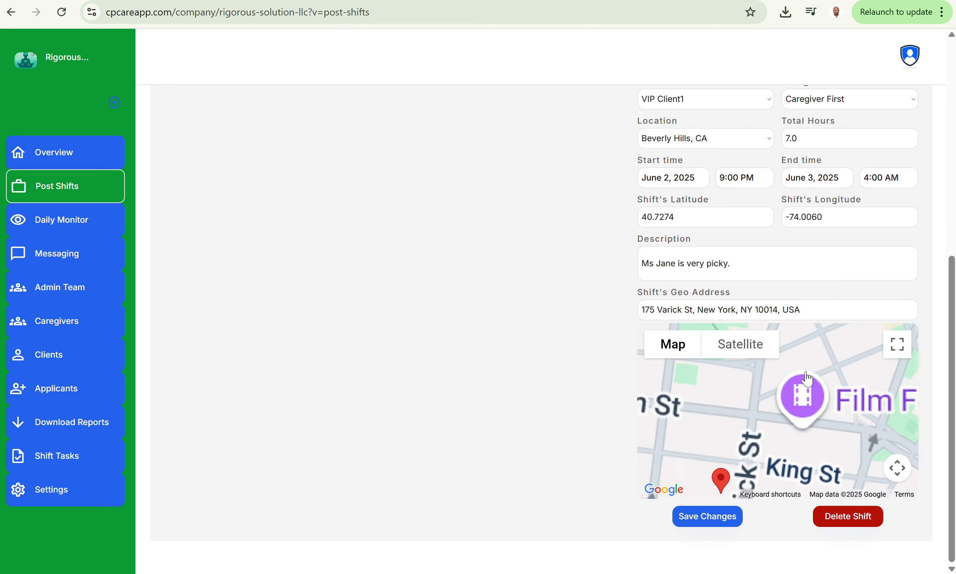
{"action": "scroll", "coordinate": [806, 380], "scroll_direction": "down", "scroll_amount": 4}
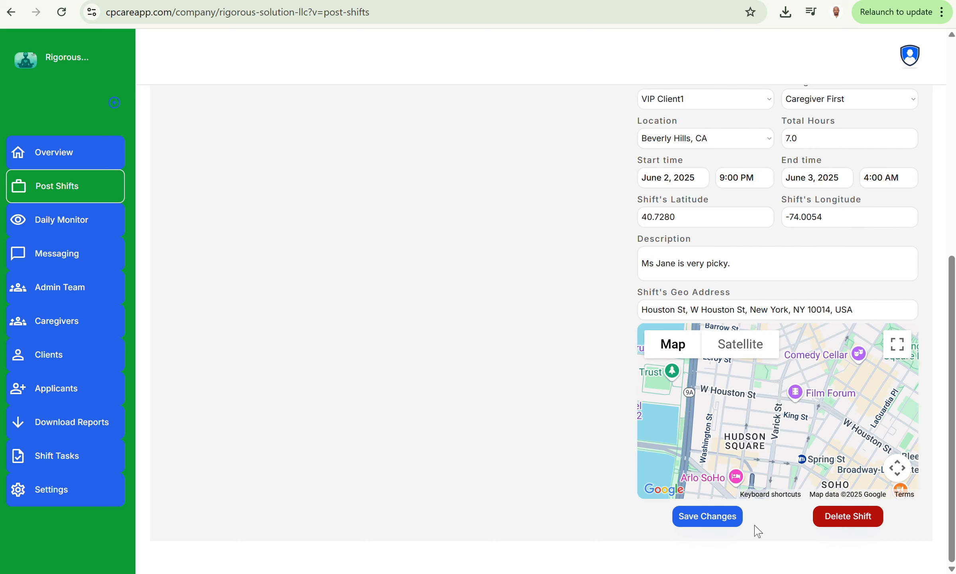
- Save the changes to the shift and dismiss the confirmation dialog
{"action": "left_click", "coordinate": [706, 519]}
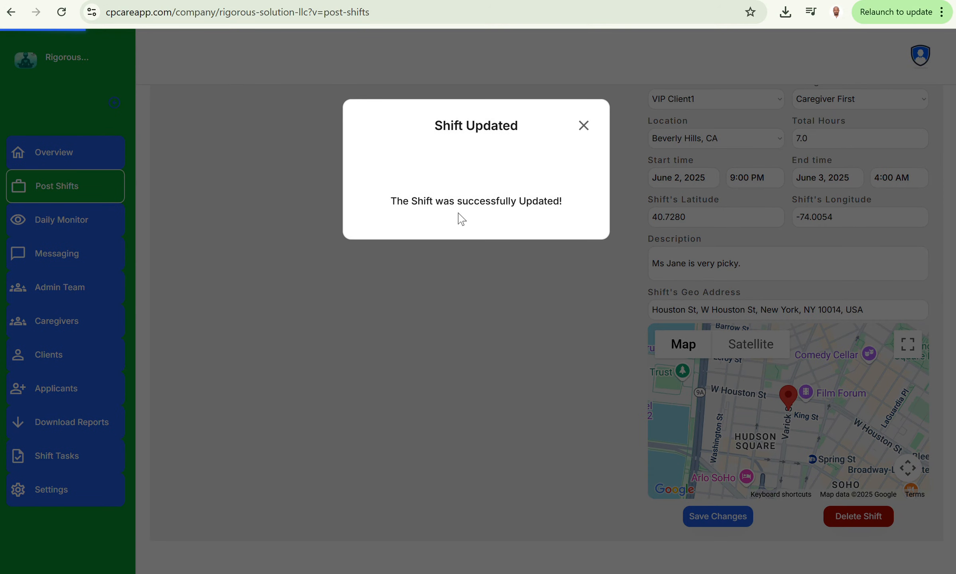
{"action": "left_click", "coordinate": [583, 125]}
{"action": "left_click", "coordinate": [583, 125]}
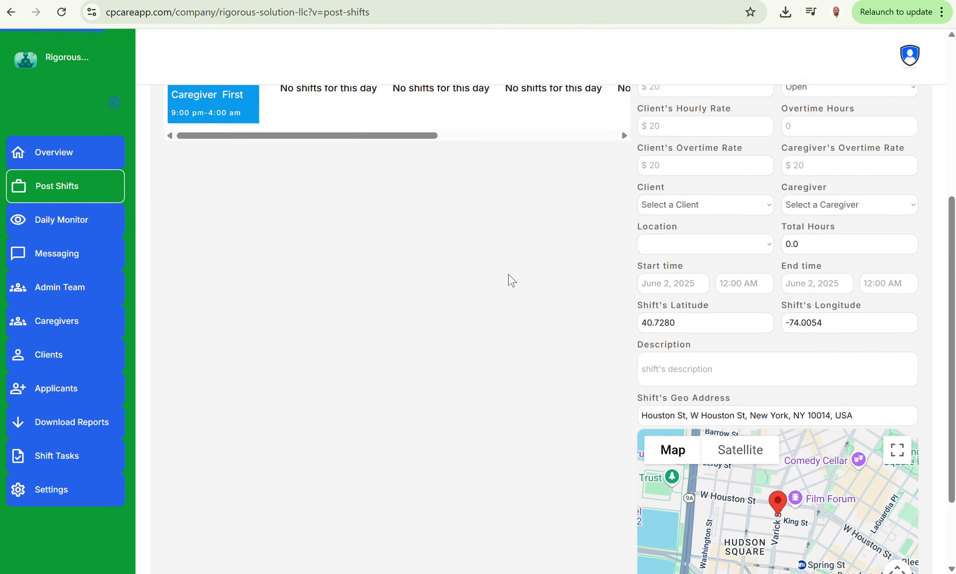
- Reopen the VIP Client1 shift on Monday, June 2, 2025 from the calendar and review its saved details
{"action": "scroll", "coordinate": [510, 277], "scroll_direction": "up", "scroll_amount": 6}
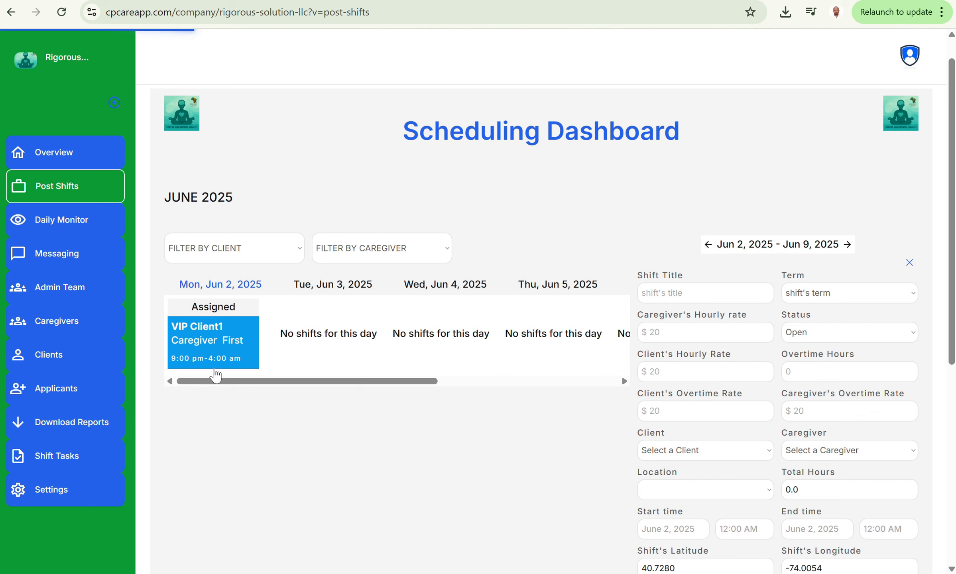
{"action": "scroll", "coordinate": [414, 398], "scroll_direction": "down", "scroll_amount": 2}
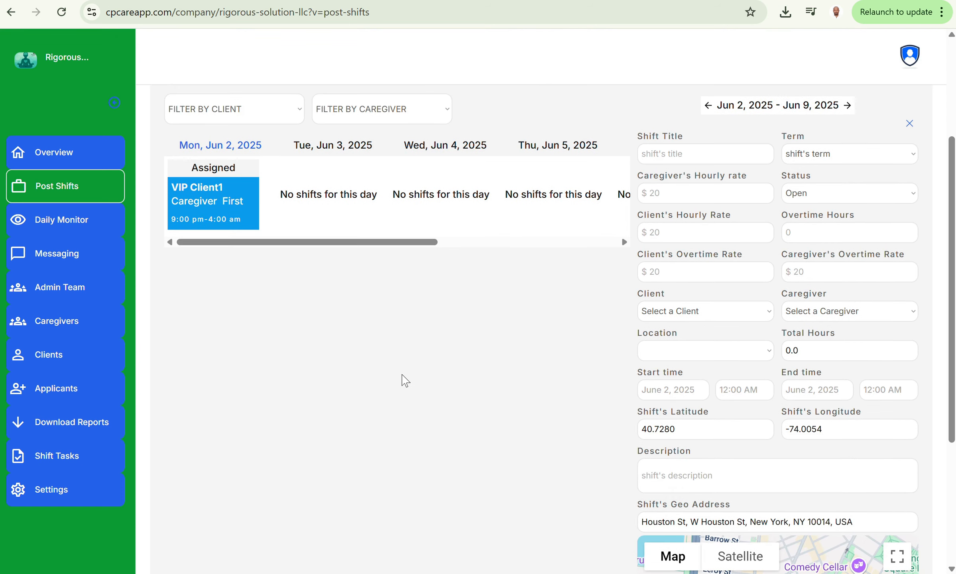
{"action": "scroll", "coordinate": [405, 380], "scroll_direction": "up", "scroll_amount": 2}
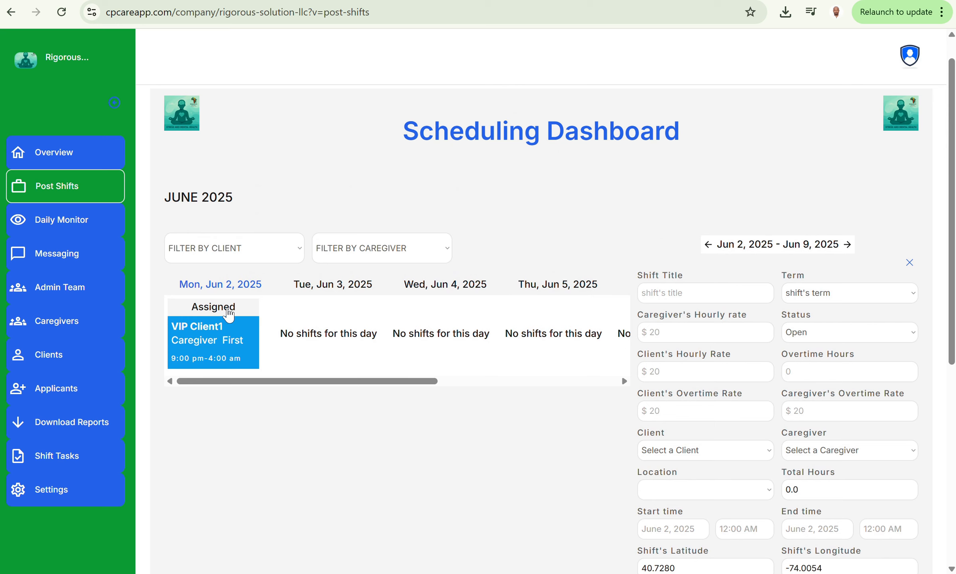
{"action": "scroll", "coordinate": [379, 375], "scroll_direction": "down", "scroll_amount": 5}
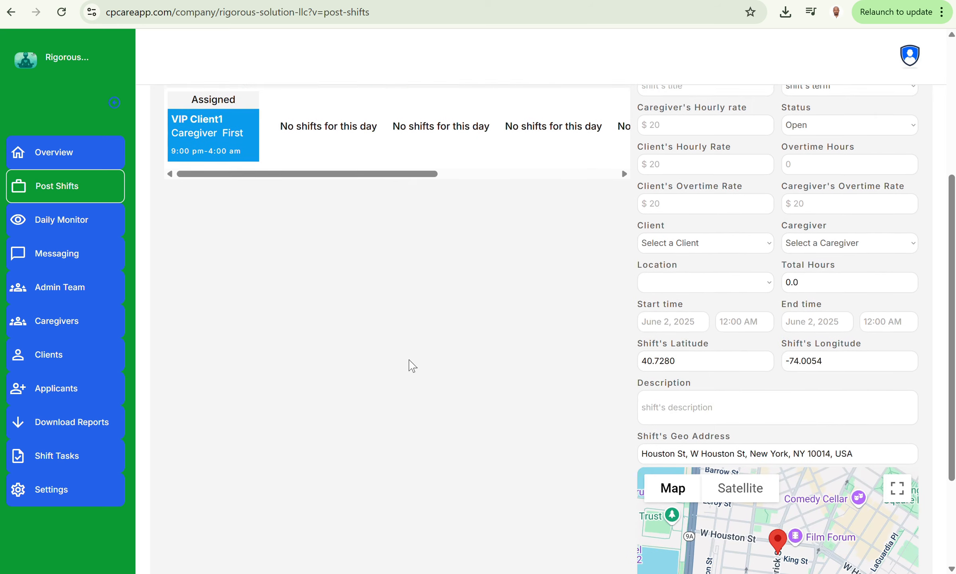
{"action": "scroll", "coordinate": [392, 349], "scroll_direction": "up", "scroll_amount": 5}
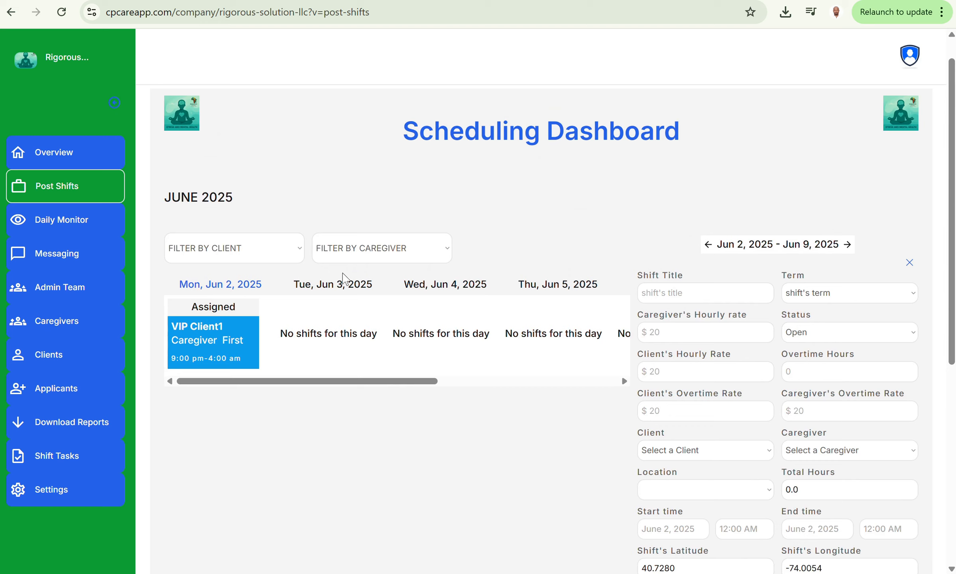
{"action": "left_click", "coordinate": [195, 356]}
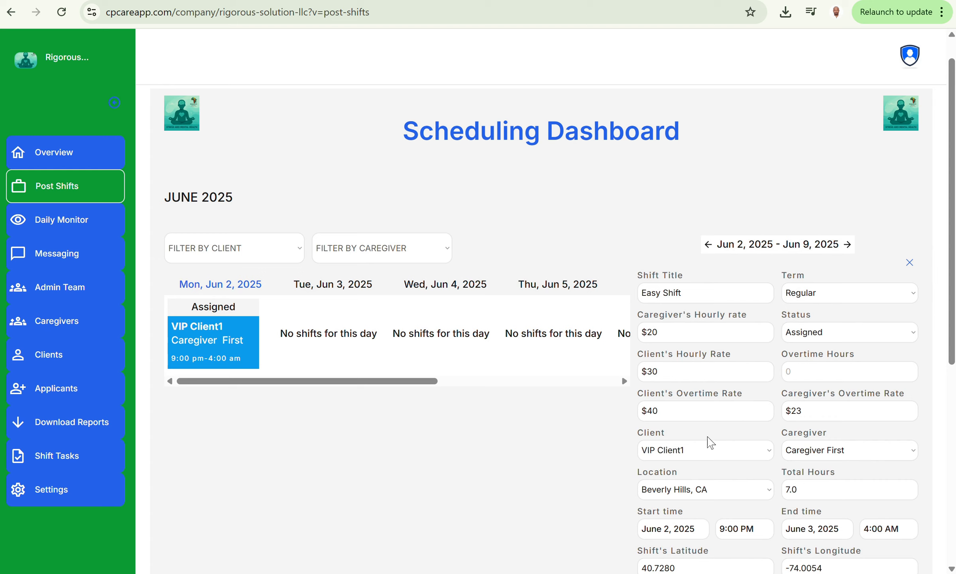
{"action": "scroll", "coordinate": [741, 355], "scroll_direction": "down", "scroll_amount": 5}
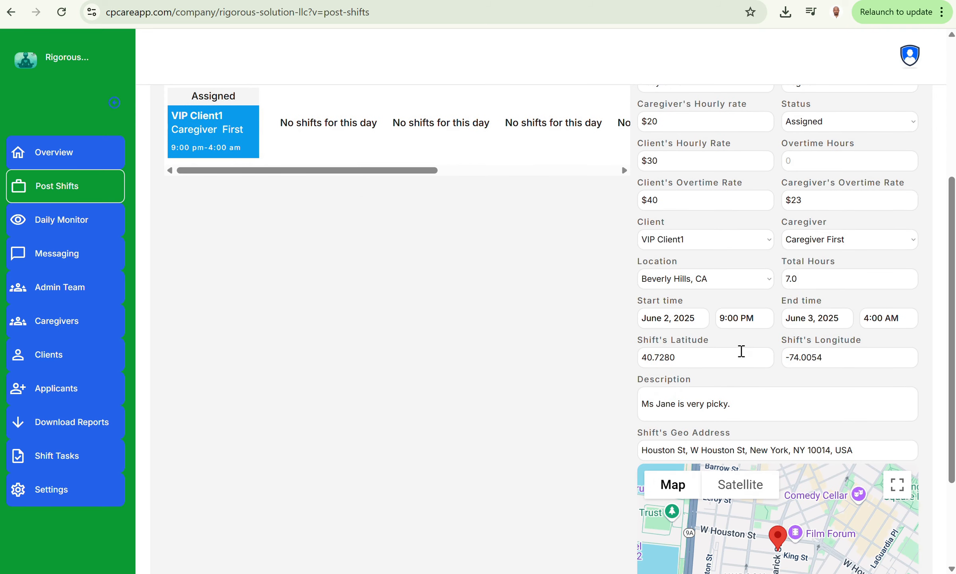
{"action": "scroll", "coordinate": [742, 346], "scroll_direction": "down", "scroll_amount": 2}
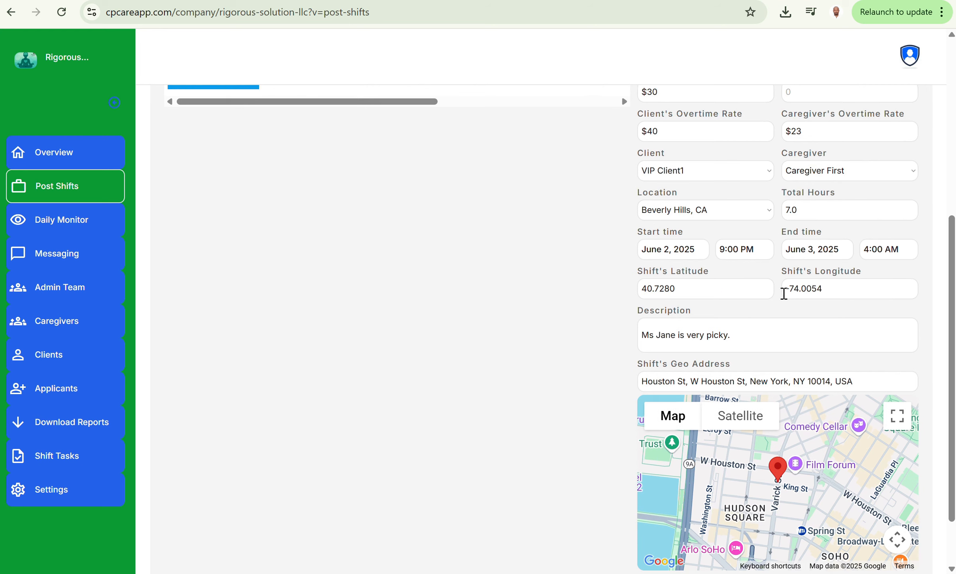
{"action": "scroll", "coordinate": [783, 294], "scroll_direction": "up", "scroll_amount": 3}
{"action": "scroll", "coordinate": [783, 294], "scroll_direction": "down", "scroll_amount": 2}
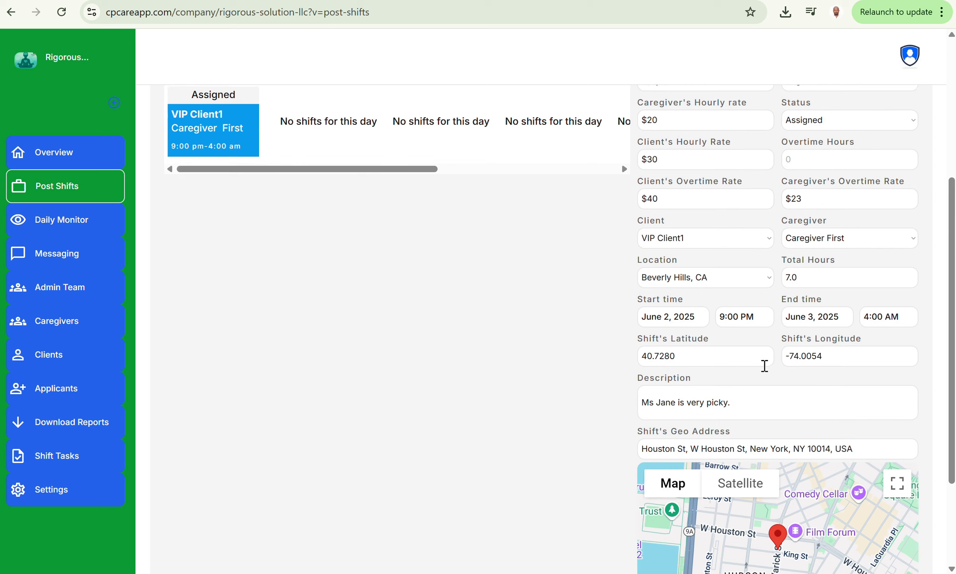
{"action": "scroll", "coordinate": [763, 367], "scroll_direction": "down", "scroll_amount": 3}
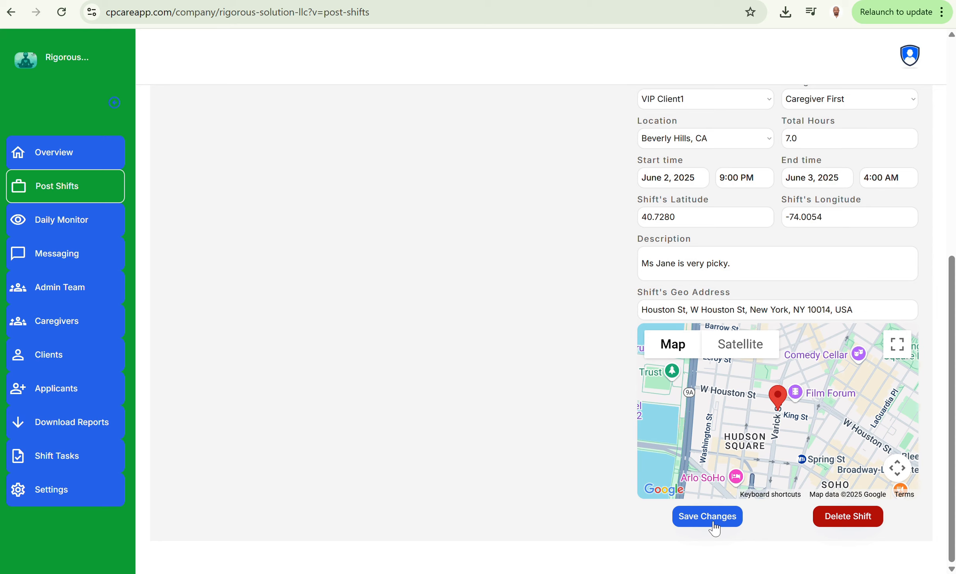
- Save the reopened shift again, close the confirmation and return to the weekly calendar
{"action": "left_click", "coordinate": [713, 521]}
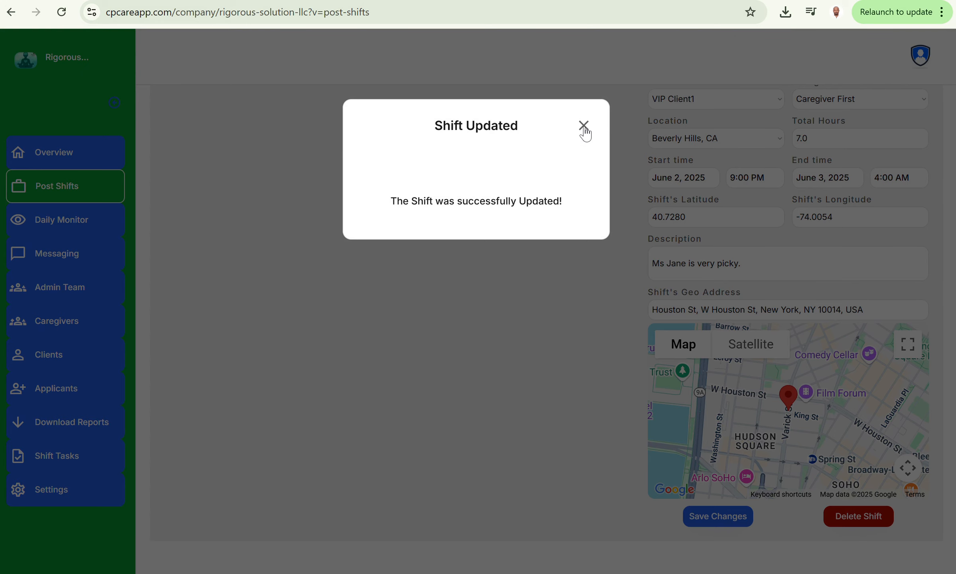
{"action": "left_click", "coordinate": [584, 127]}
{"action": "scroll", "coordinate": [355, 295], "scroll_direction": "up", "scroll_amount": 5}
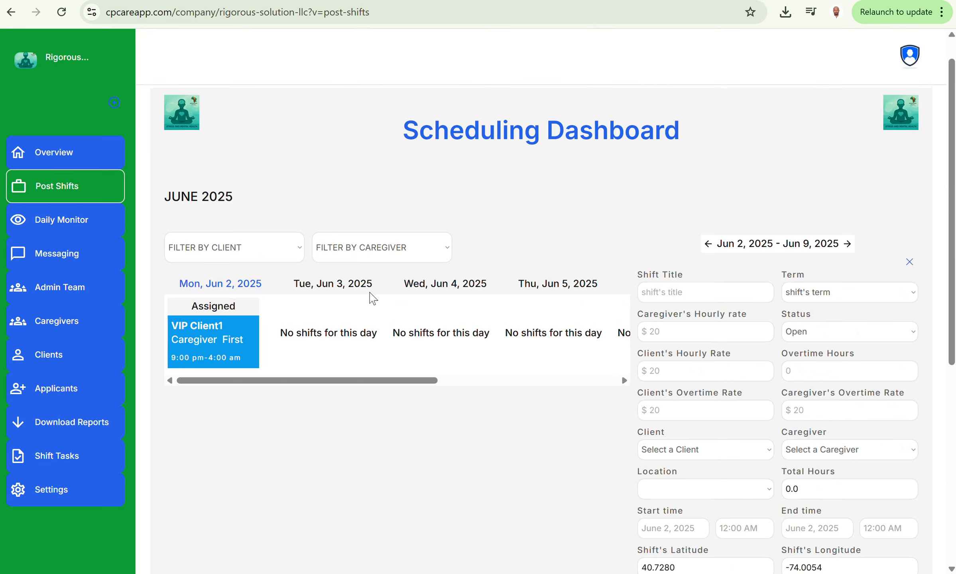
{"action": "scroll", "coordinate": [394, 397], "scroll_direction": "down", "scroll_amount": 3}
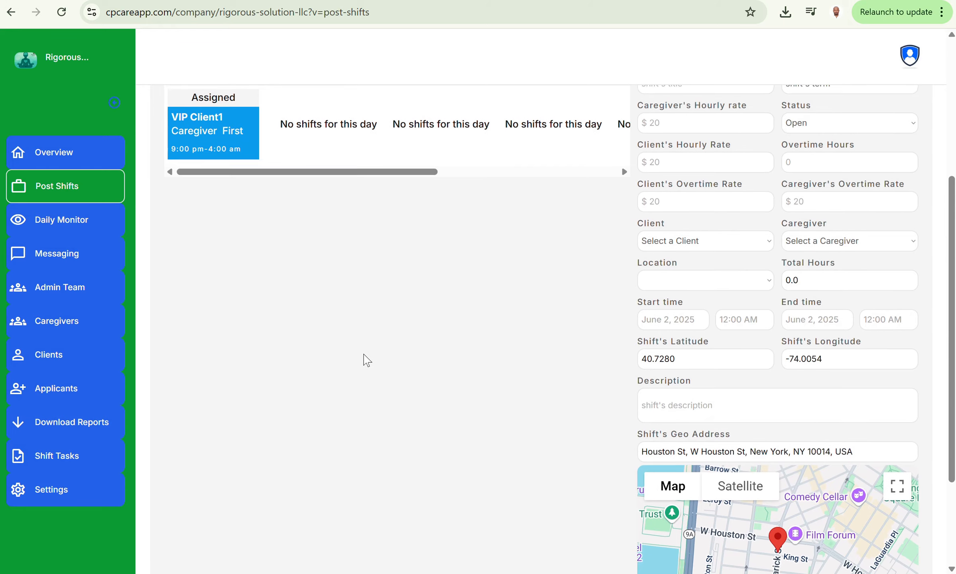
{"action": "scroll", "coordinate": [322, 322], "scroll_direction": "up", "scroll_amount": 3}
{"action": "scroll", "coordinate": [451, 450], "scroll_direction": "down", "scroll_amount": 5}
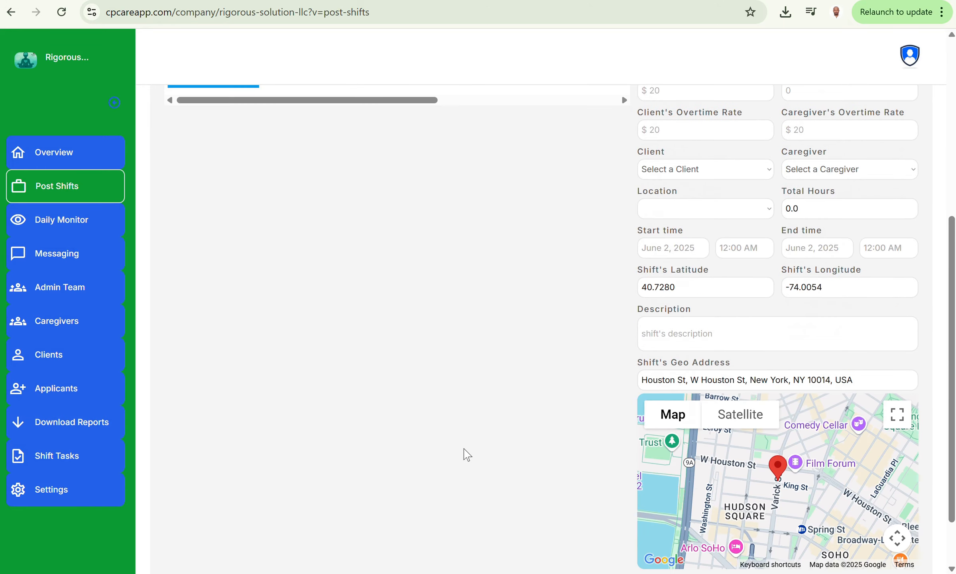
{"action": "scroll", "coordinate": [462, 449], "scroll_direction": "up", "scroll_amount": 5}
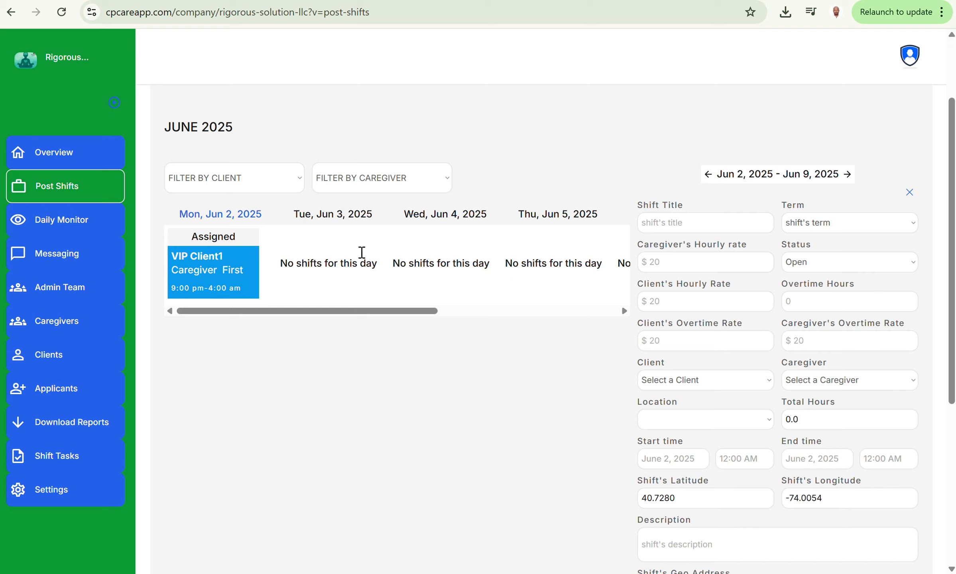
{"action": "scroll", "coordinate": [439, 519], "scroll_direction": "down", "scroll_amount": 7}
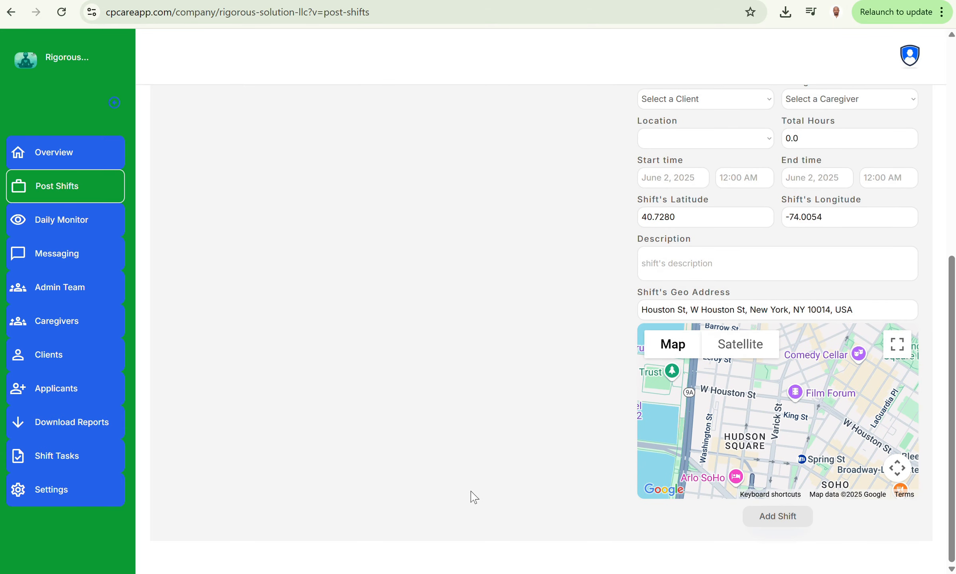
- Examine the blank new-shift form, checking its term, client and start date choices through to the option for adding the shift
{"action": "scroll", "coordinate": [471, 497], "scroll_direction": "up", "scroll_amount": 5}
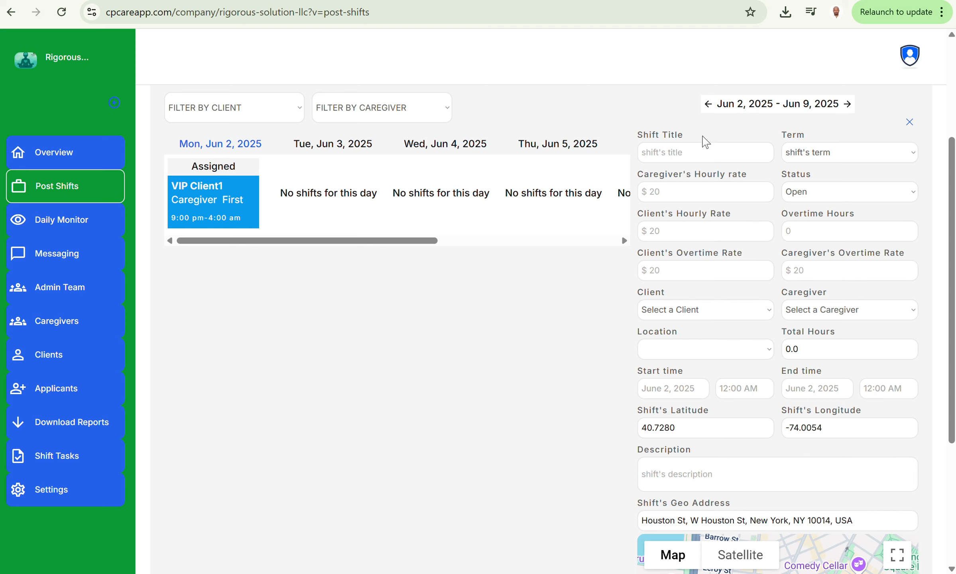
{"action": "left_click", "coordinate": [841, 154]}
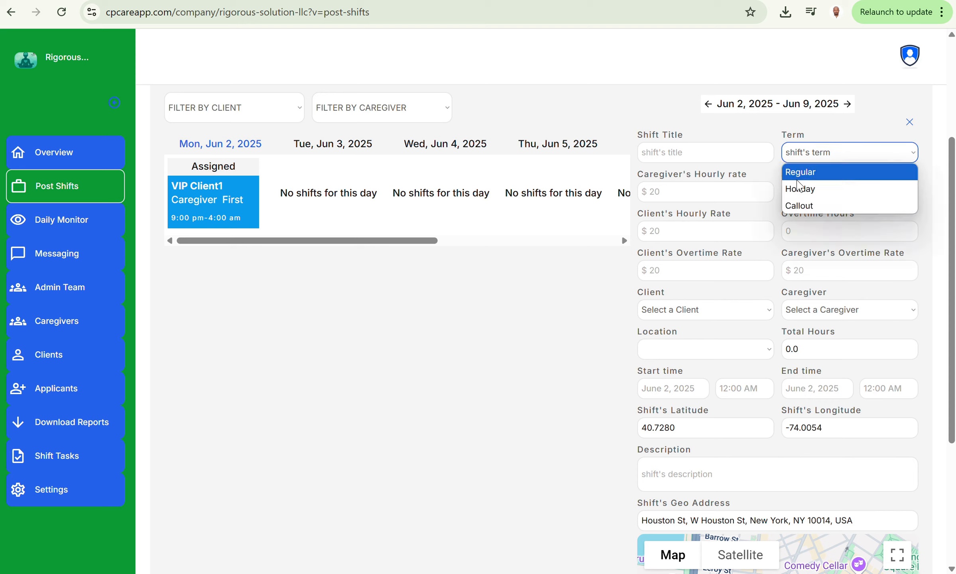
{"action": "left_click", "coordinate": [706, 274]}
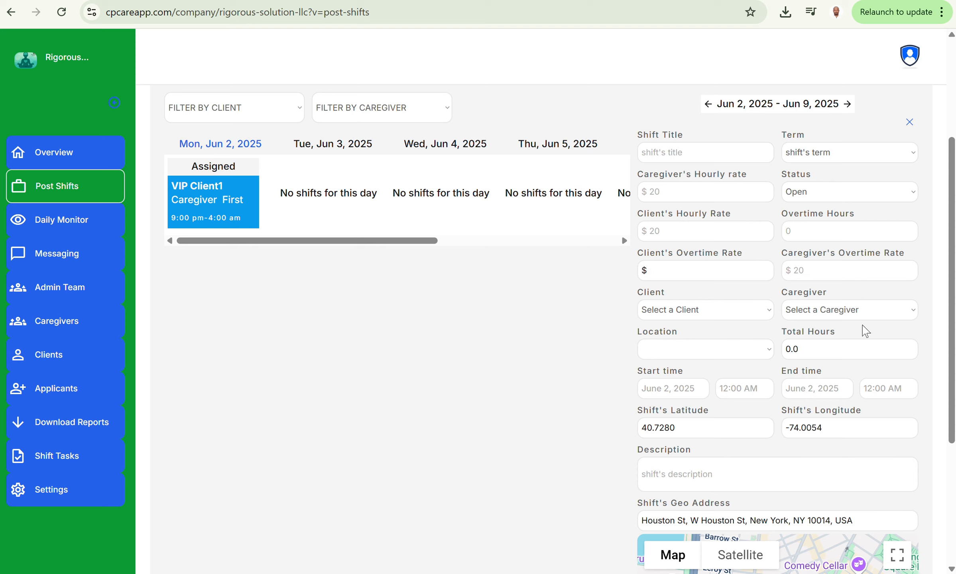
{"action": "left_click", "coordinate": [840, 315]}
{"action": "left_click", "coordinate": [714, 311]}
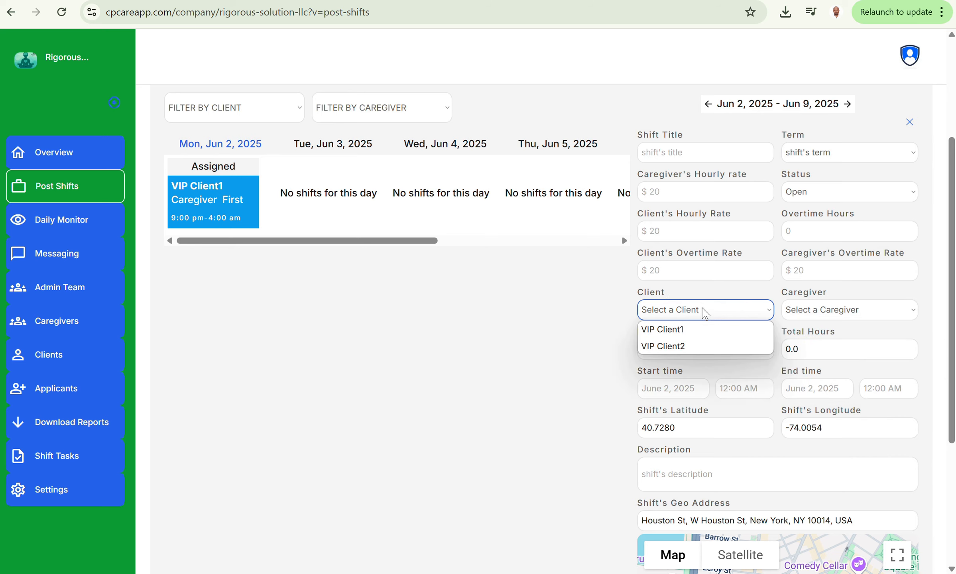
{"action": "left_click", "coordinate": [847, 371]}
{"action": "scroll", "coordinate": [846, 372], "scroll_direction": "down", "scroll_amount": 2}
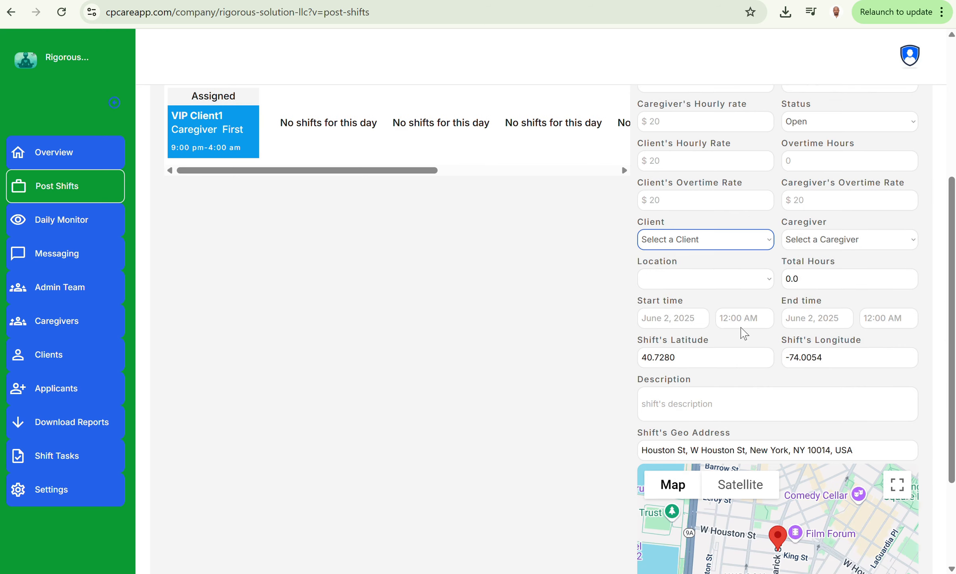
{"action": "left_click", "coordinate": [678, 323]}
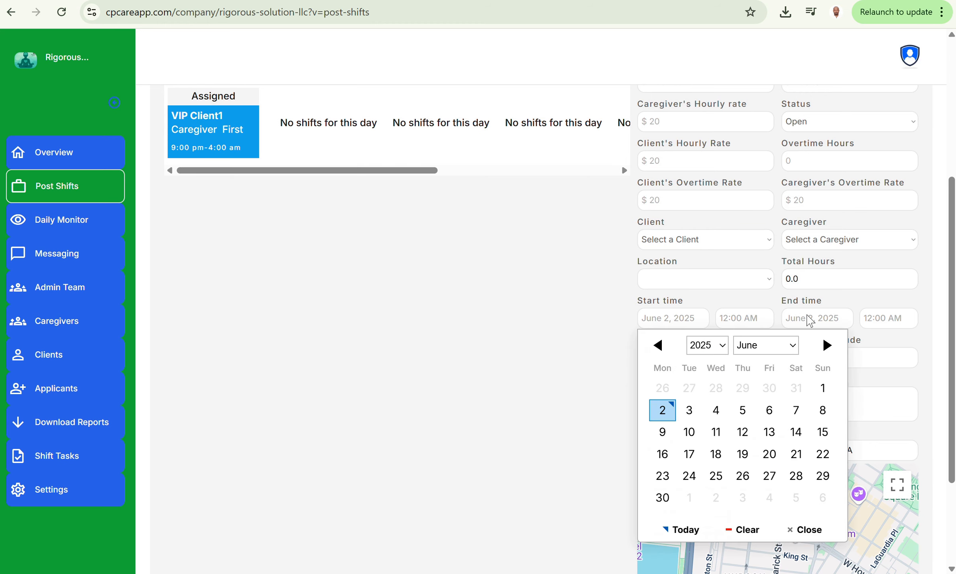
{"action": "left_click", "coordinate": [848, 320]}
{"action": "left_click", "coordinate": [689, 356]}
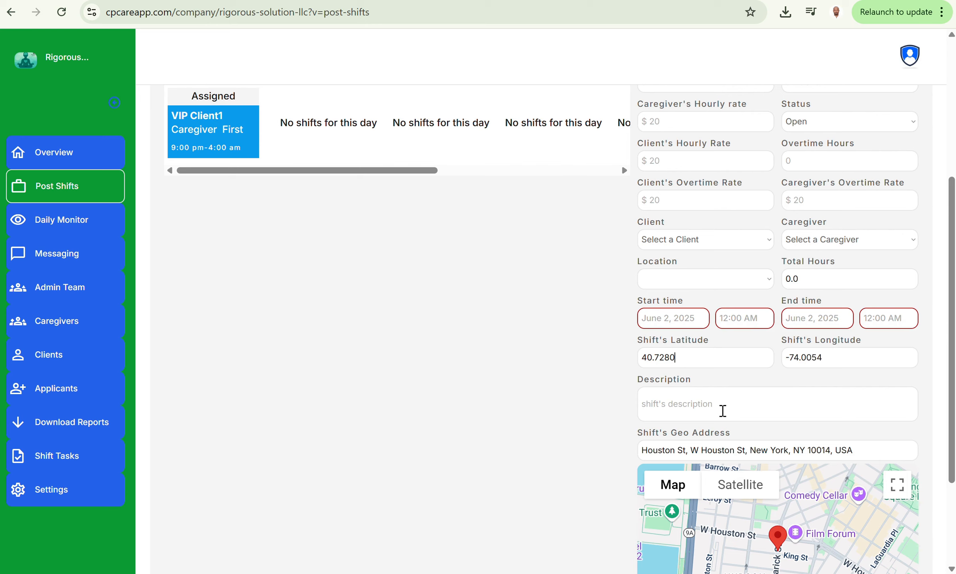
{"action": "scroll", "coordinate": [741, 398], "scroll_direction": "down", "scroll_amount": 2}
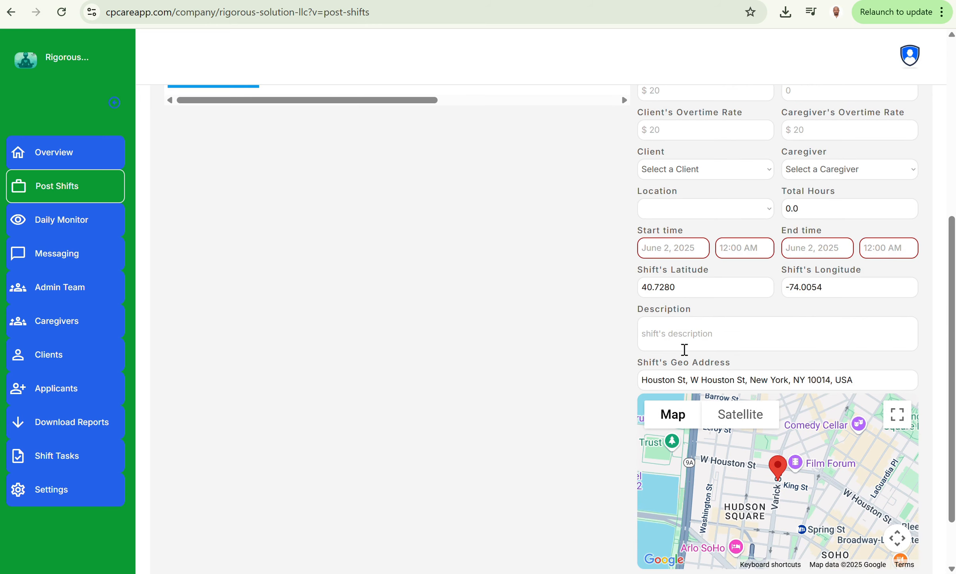
{"action": "scroll", "coordinate": [684, 350], "scroll_direction": "down", "scroll_amount": 2}
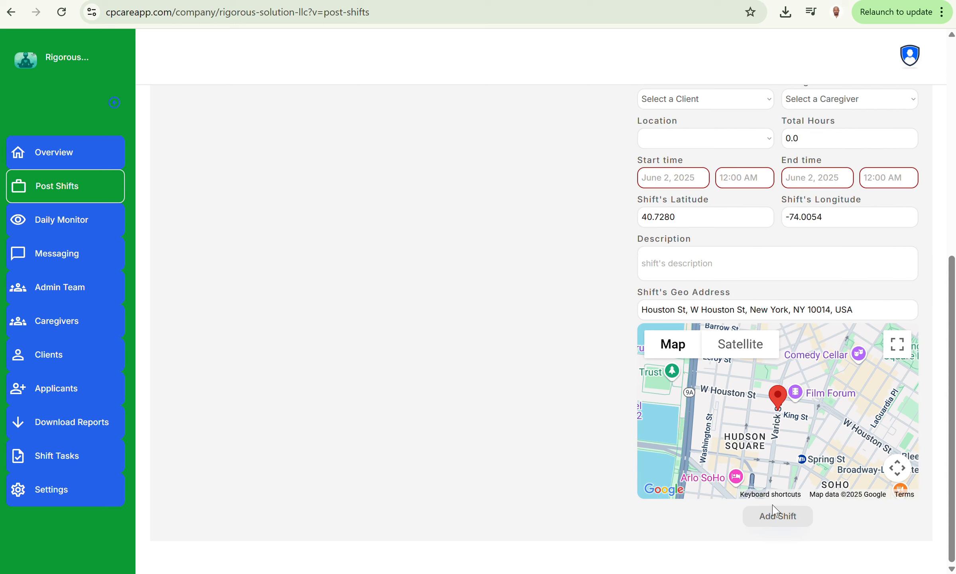
{"action": "scroll", "coordinate": [522, 395], "scroll_direction": "up", "scroll_amount": 7}
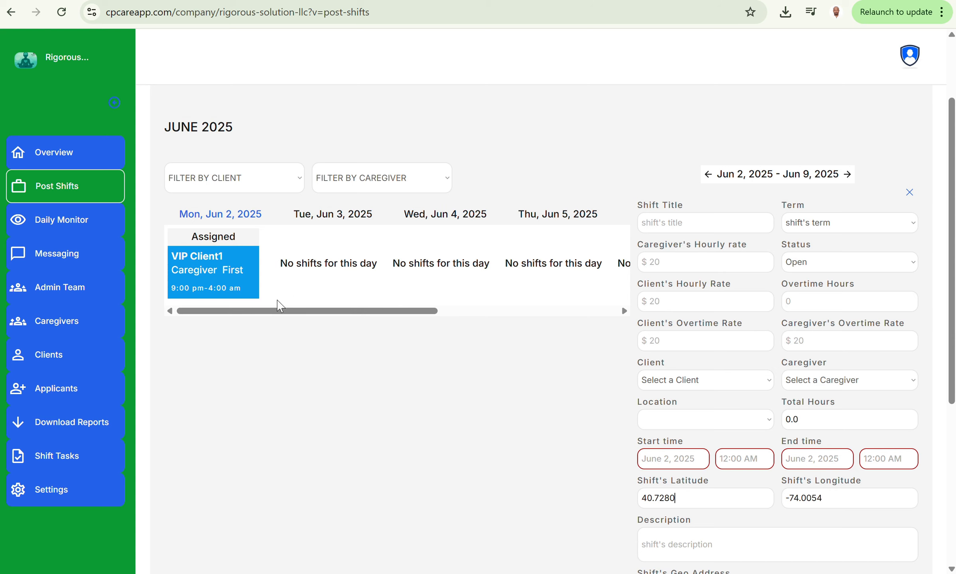
{"action": "mouse_move", "coordinate": [257, 313]}
{"action": "left_mouse_down"}
{"action": "mouse_move", "coordinate": [387, 314]}
{"action": "mouse_move", "coordinate": [251, 312]}
{"action": "left_mouse_up"}
{"action": "left_click_drag", "start_coordinate": [298, 311], "coordinate": [279, 315]}
{"action": "scroll", "coordinate": [499, 384], "scroll_direction": "down", "scroll_amount": 5}
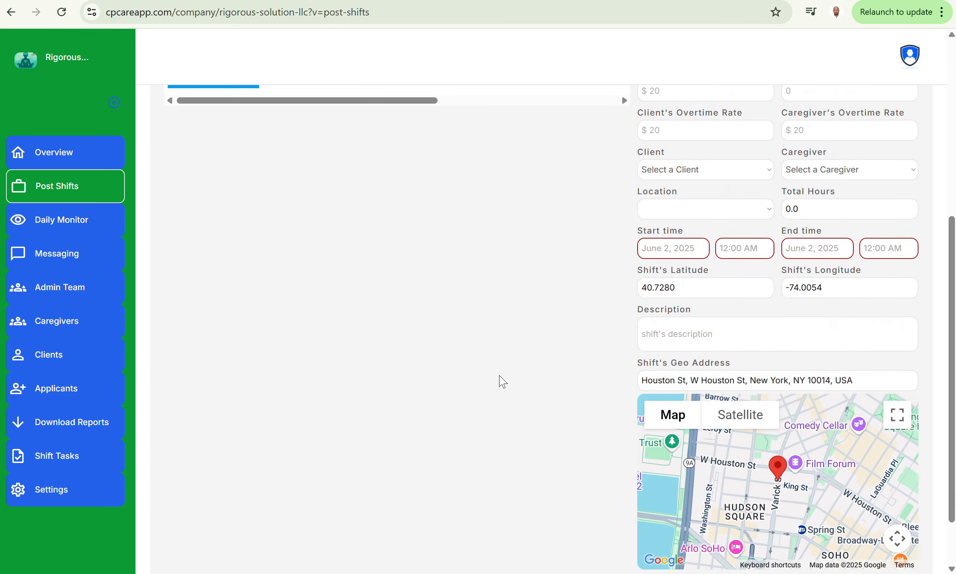
{"action": "scroll", "coordinate": [501, 382], "scroll_direction": "up", "scroll_amount": 5}
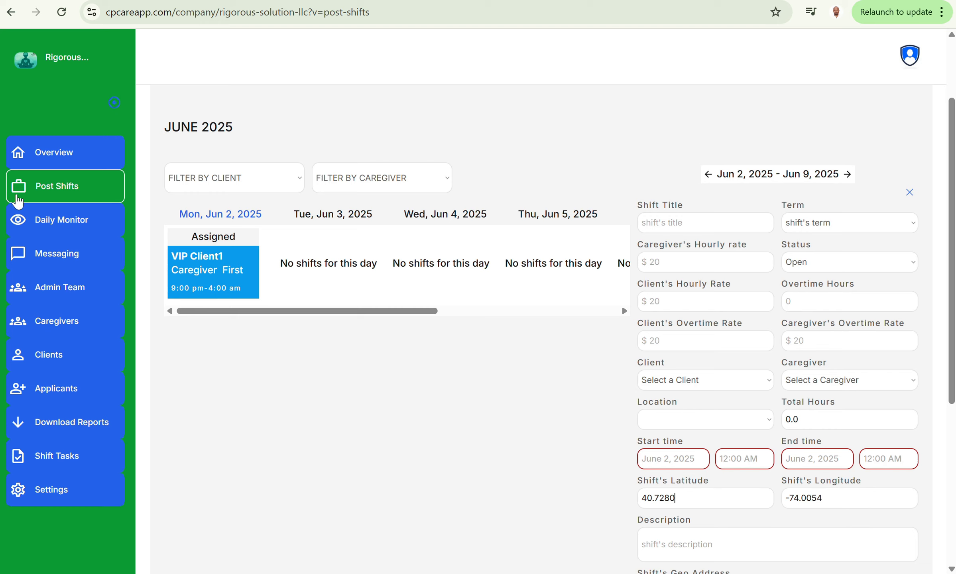
- Open the mileage and tickets form for VIP Client1's shift in the daily monitor and review its status choices without changing the status
{"action": "left_click", "coordinate": [61, 219]}
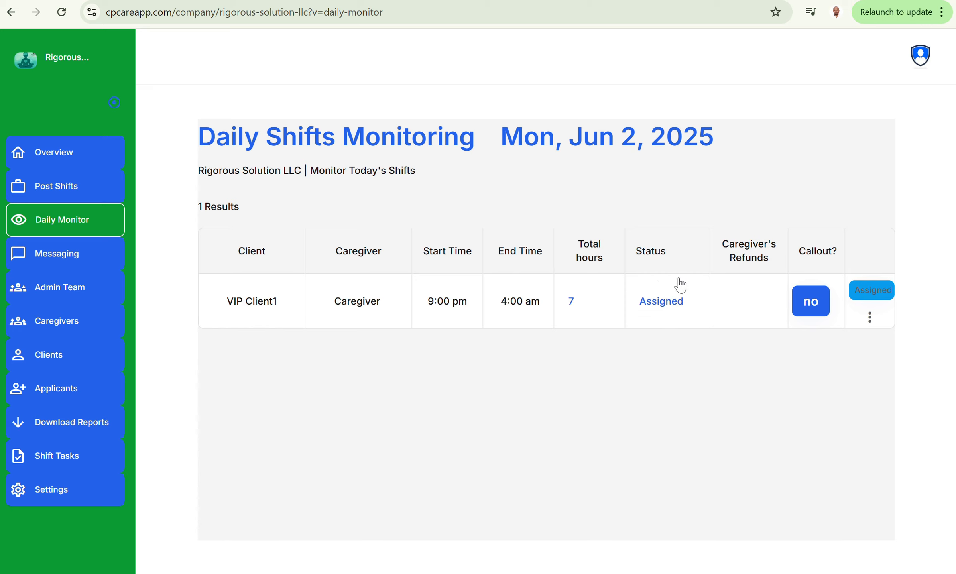
{"action": "left_click", "coordinate": [871, 318]}
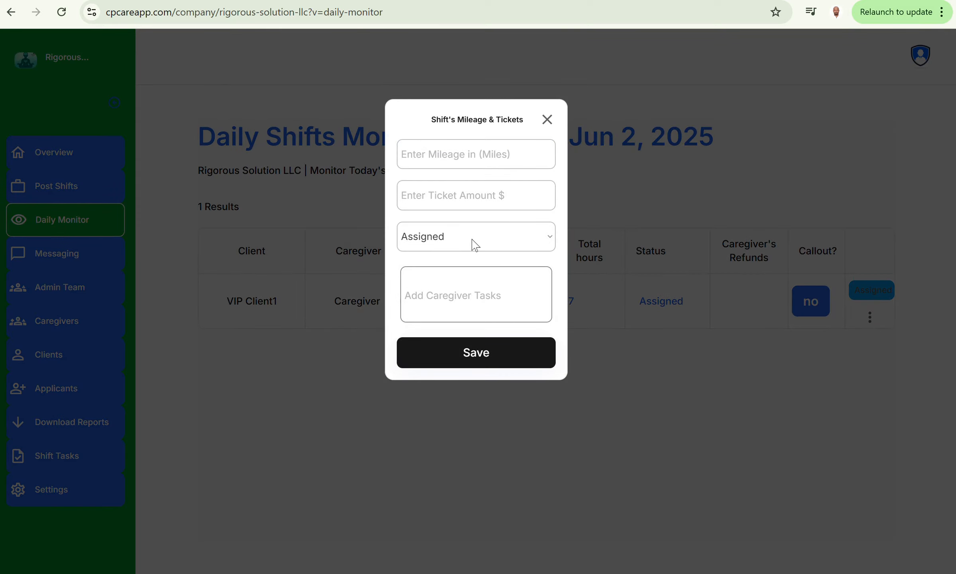
{"action": "left_click", "coordinate": [501, 241]}
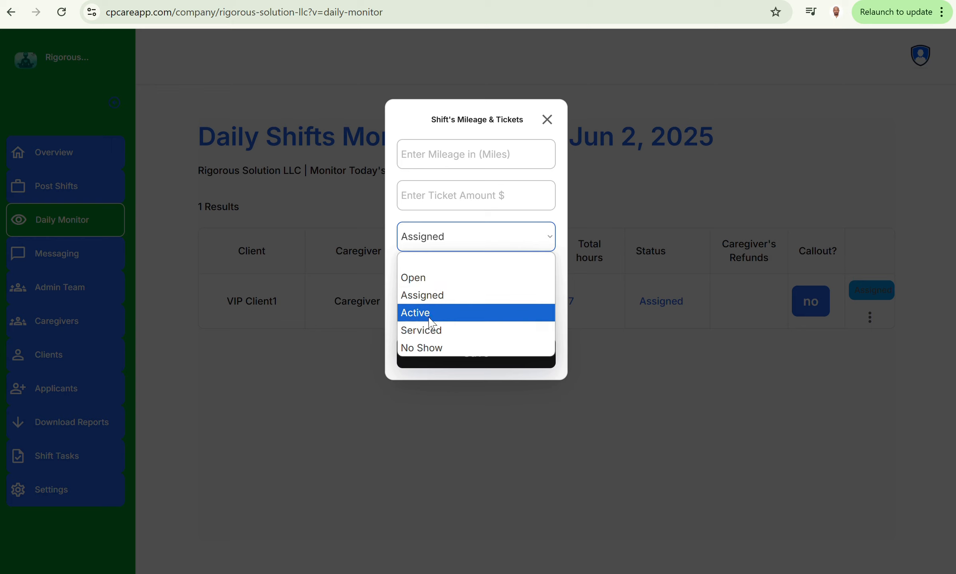
{"action": "left_click", "coordinate": [481, 241]}
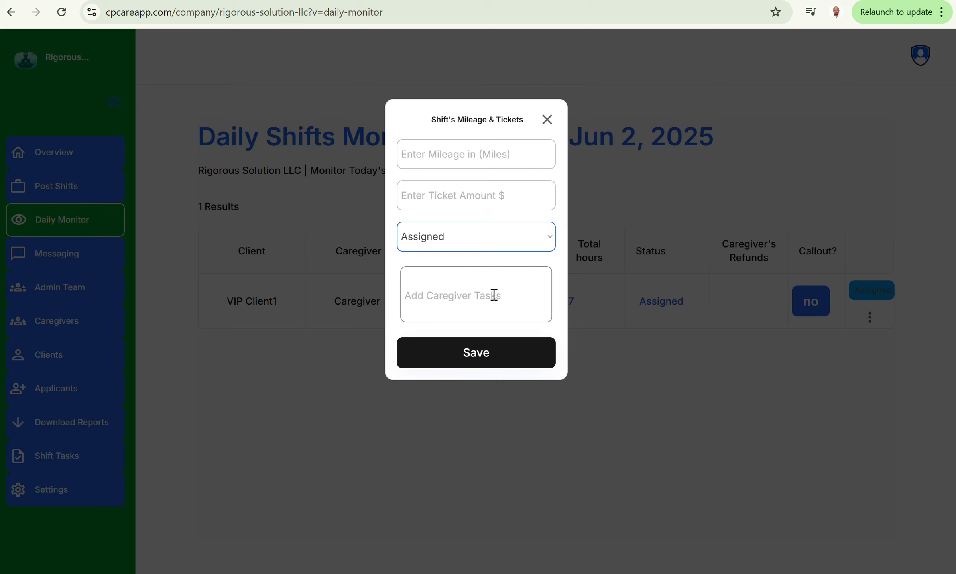
- Browse the caregiver tasks that can be added to the shift and close the list without selecting any
{"action": "left_click", "coordinate": [450, 298]}
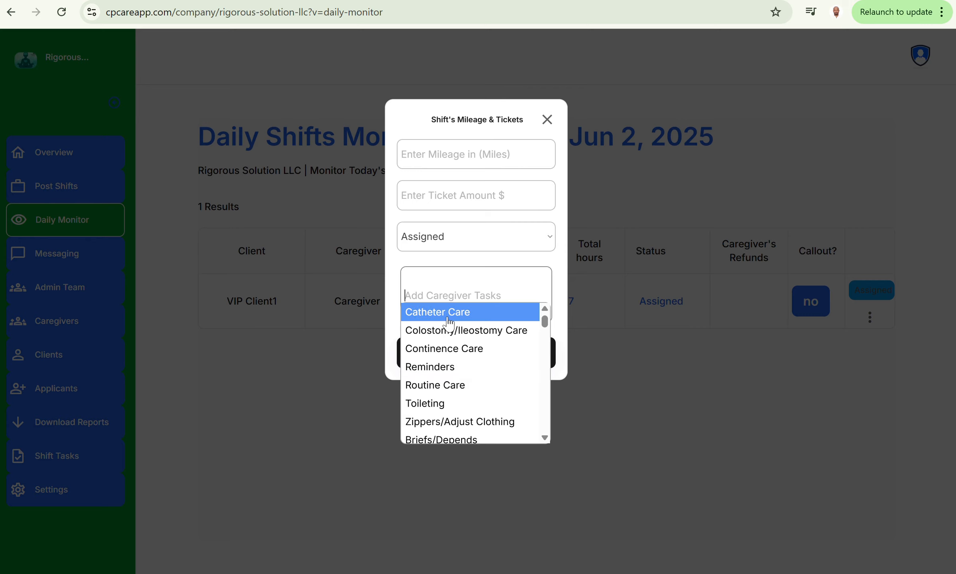
{"action": "scroll", "coordinate": [456, 359], "scroll_direction": "down", "scroll_amount": 10}
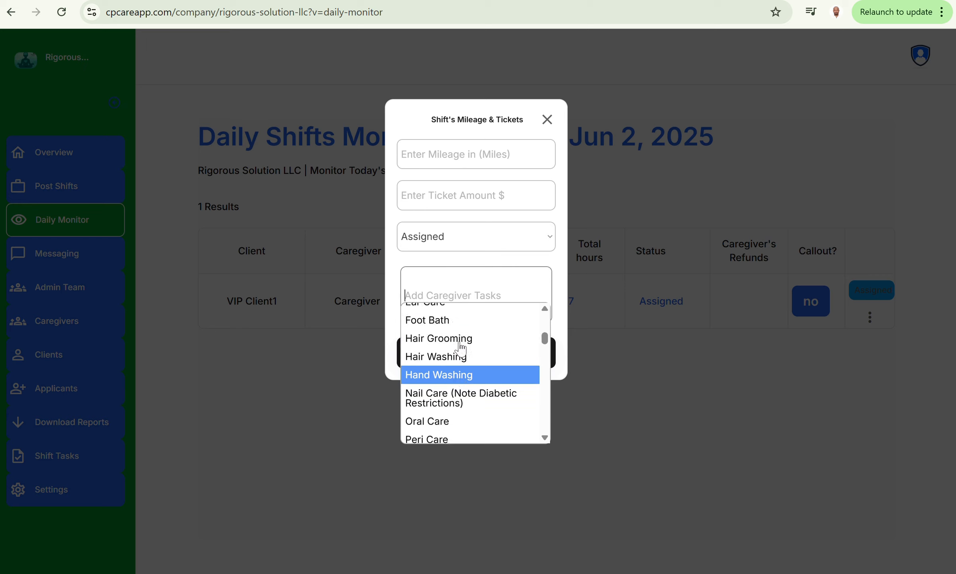
{"action": "scroll", "coordinate": [461, 345], "scroll_direction": "up", "scroll_amount": 10}
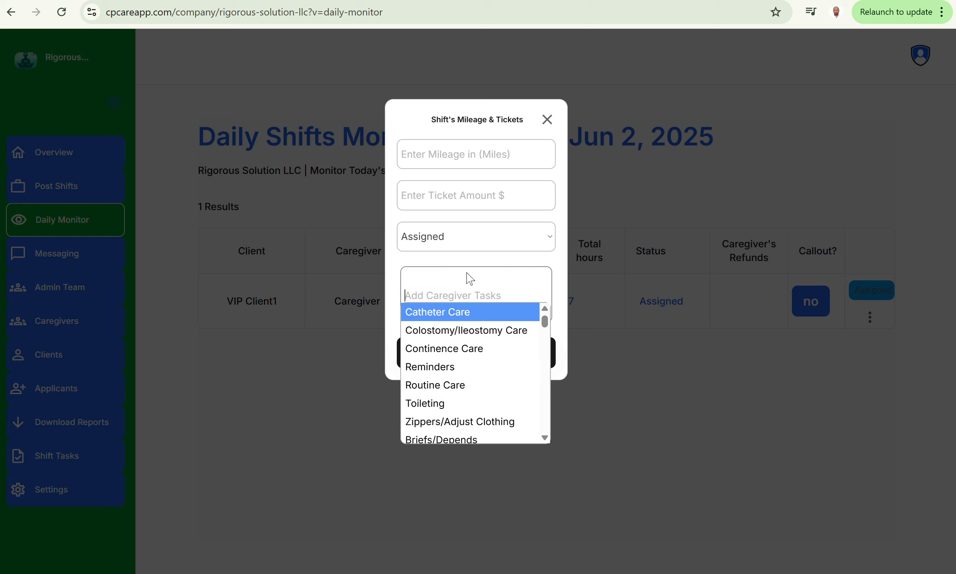
{"action": "left_click", "coordinate": [480, 285]}
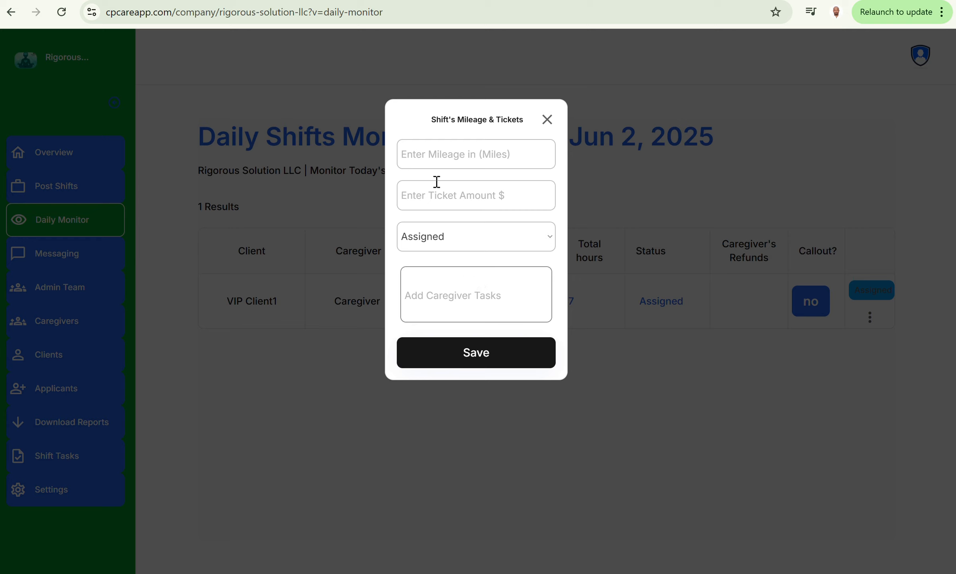